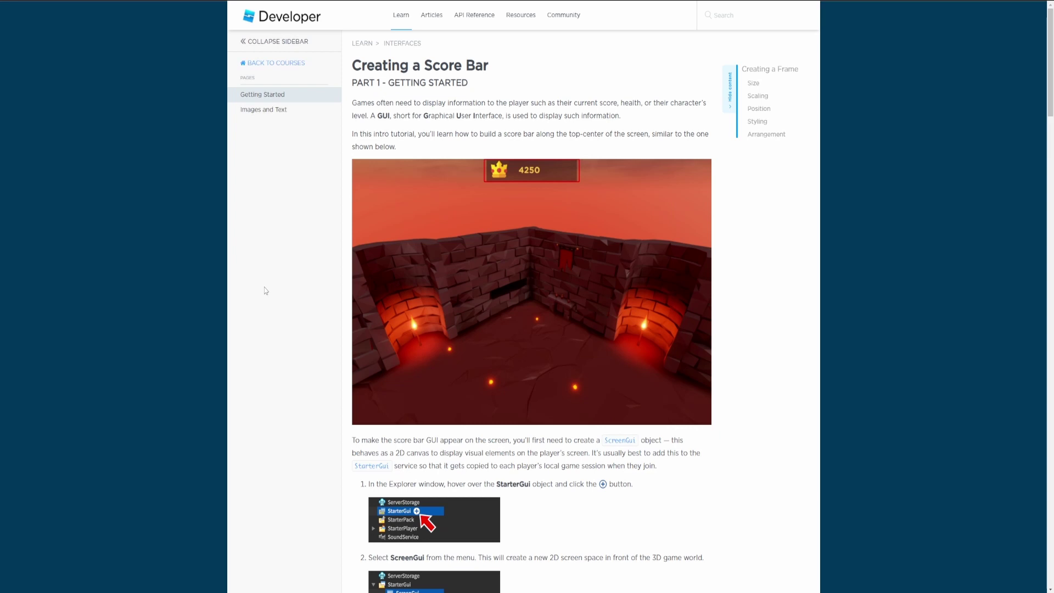
# Add a ScreenGui object to the StarterGui service
pyautogui.scroll(-5, 265, 290)
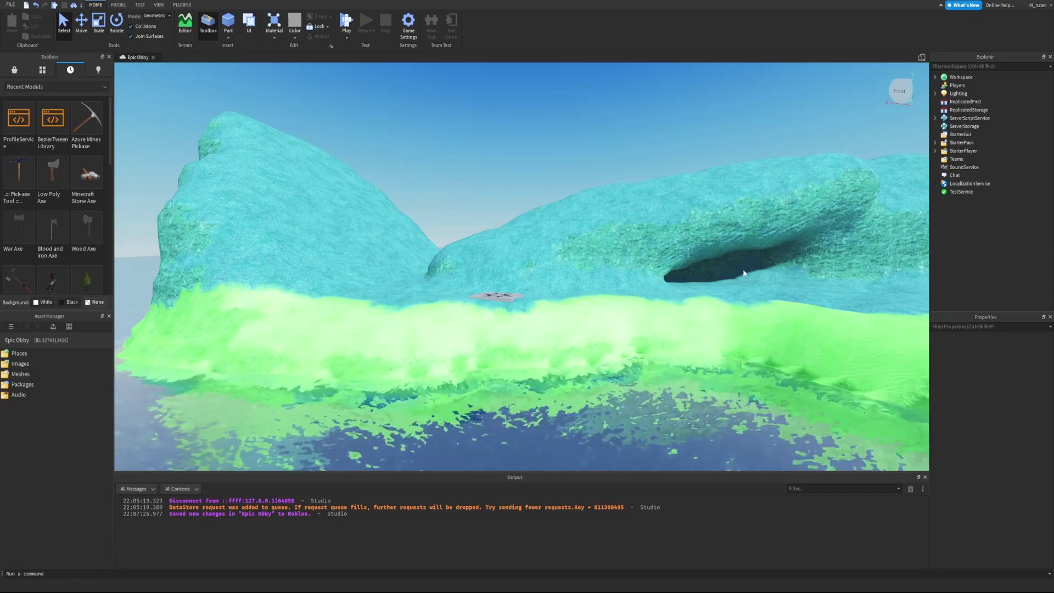
pyautogui.moveTo(497, 192); pyautogui.dragTo(498, 192, button='right')
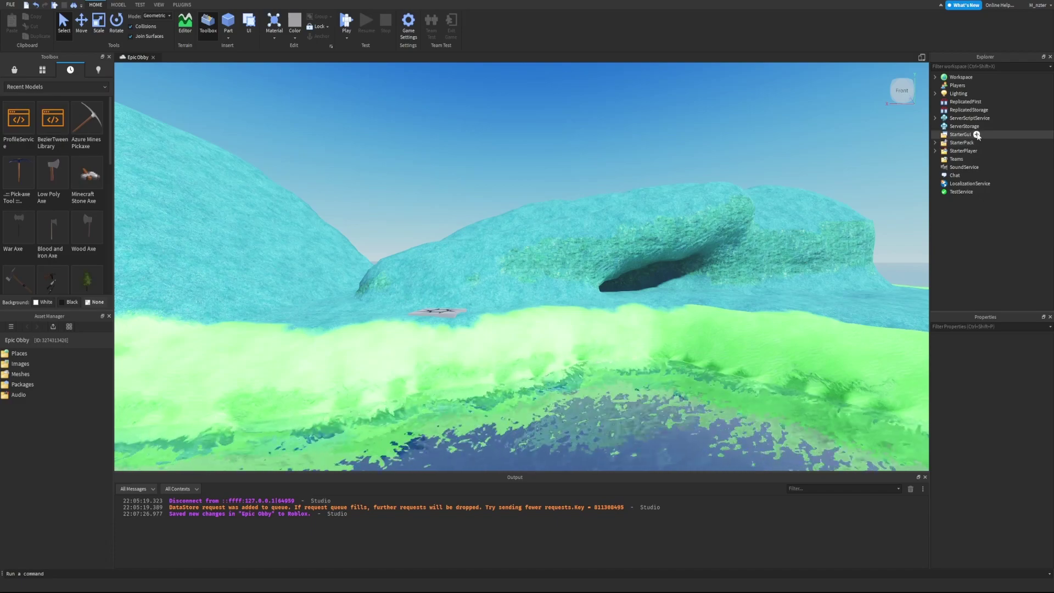
pyautogui.click(977, 135)
pyautogui.click(972, 159)
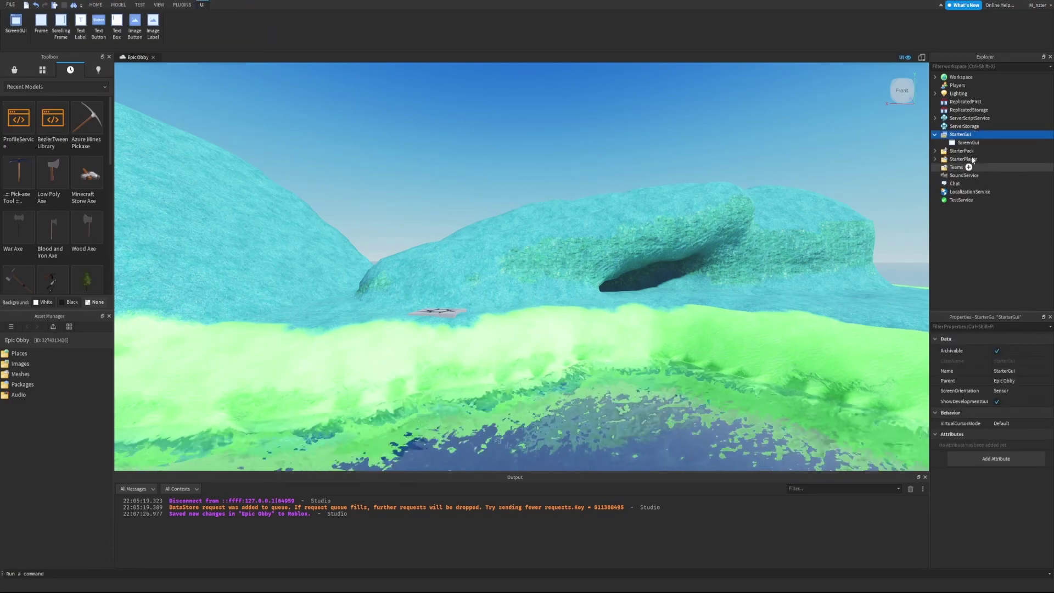
pyautogui.click(983, 252)
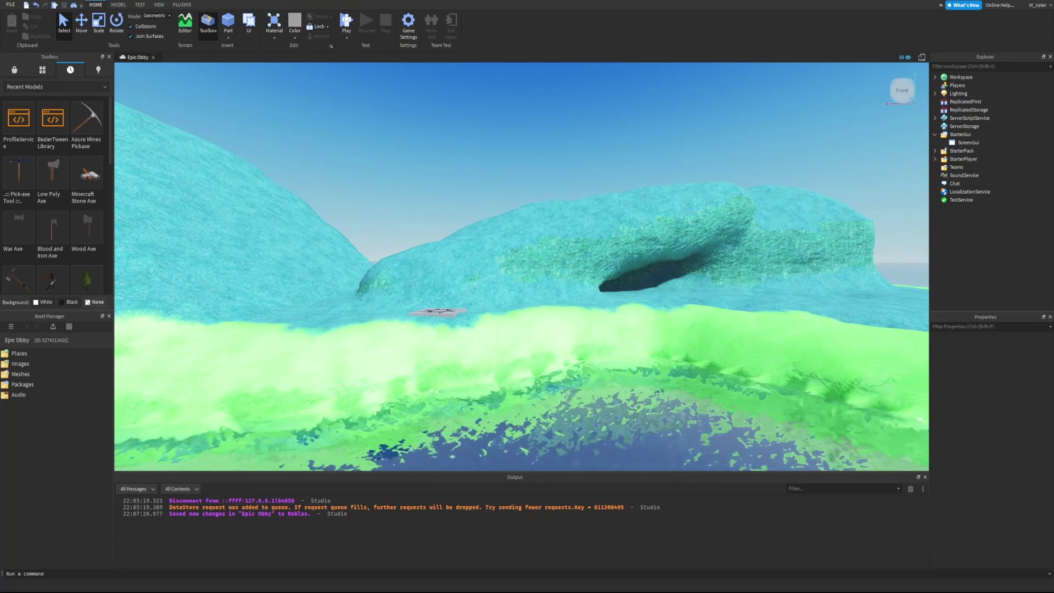
# Insert a Frame into the ScreenGui
pyautogui.press('d')
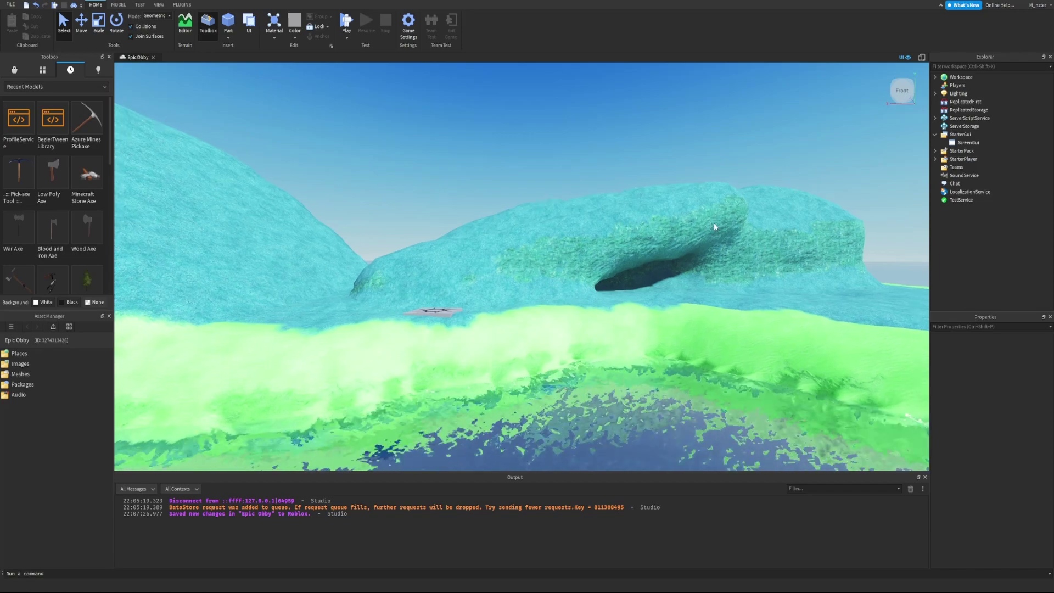
pyautogui.press('d')
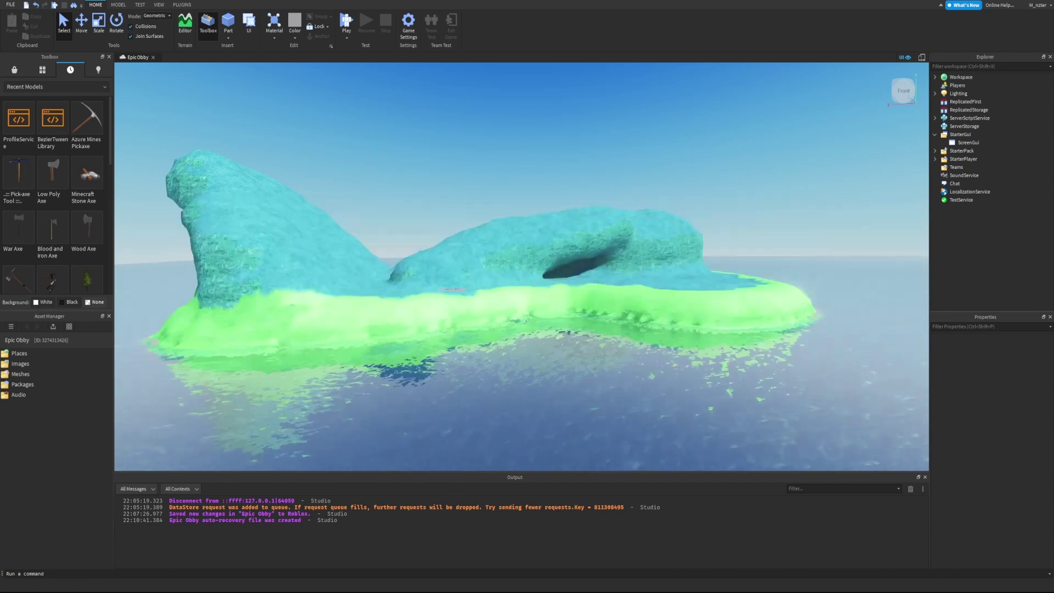
pyautogui.click(984, 142)
pyautogui.write('Fr')
pyautogui.press('Return')
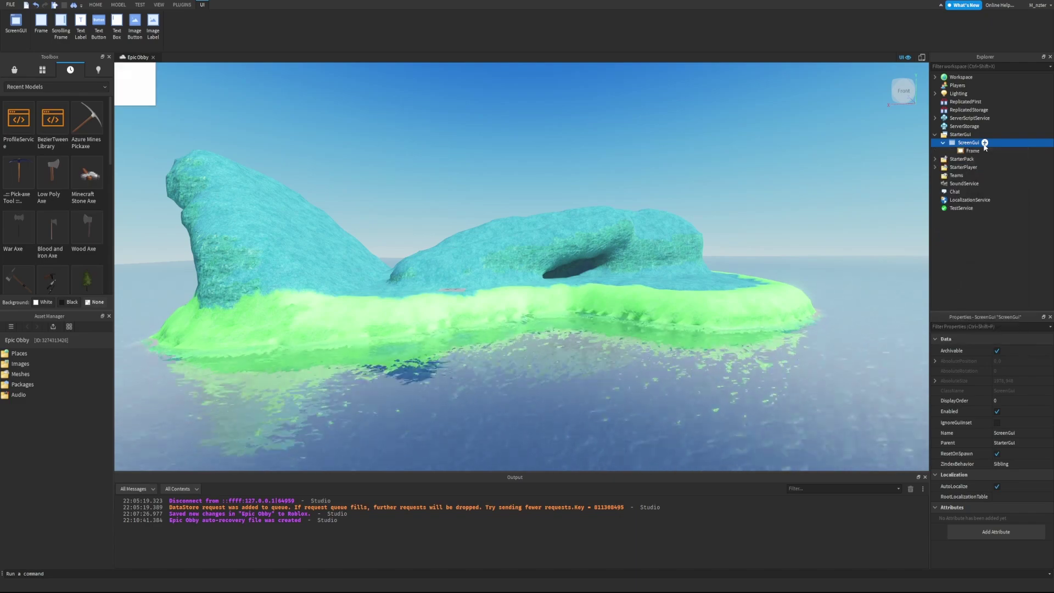
# Rename the new frame to ScoreBarFrame
pyautogui.click(132, 90)
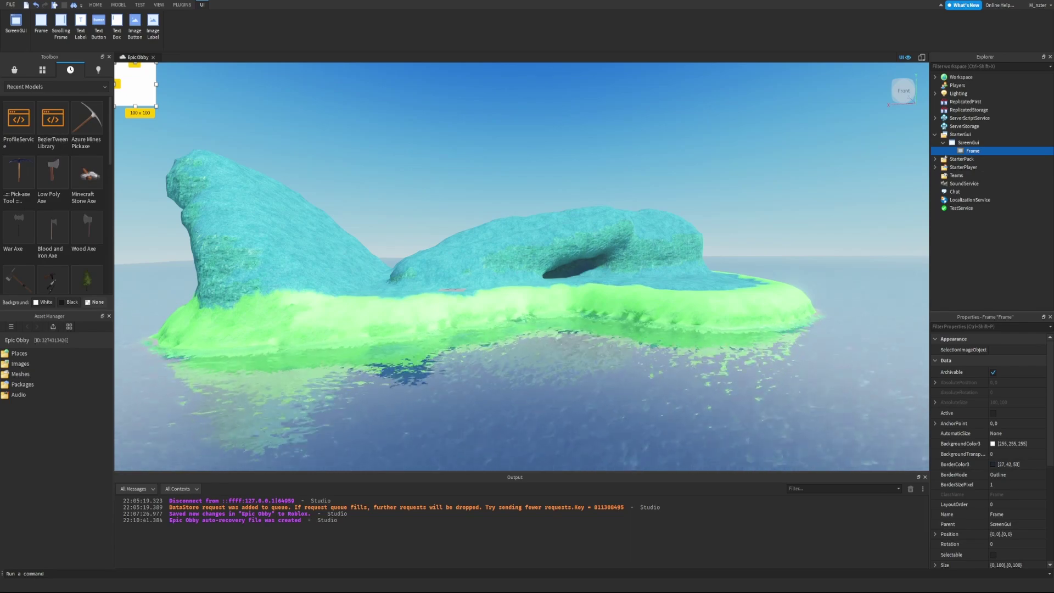
pyautogui.press('F2')
pyautogui.write('Score')
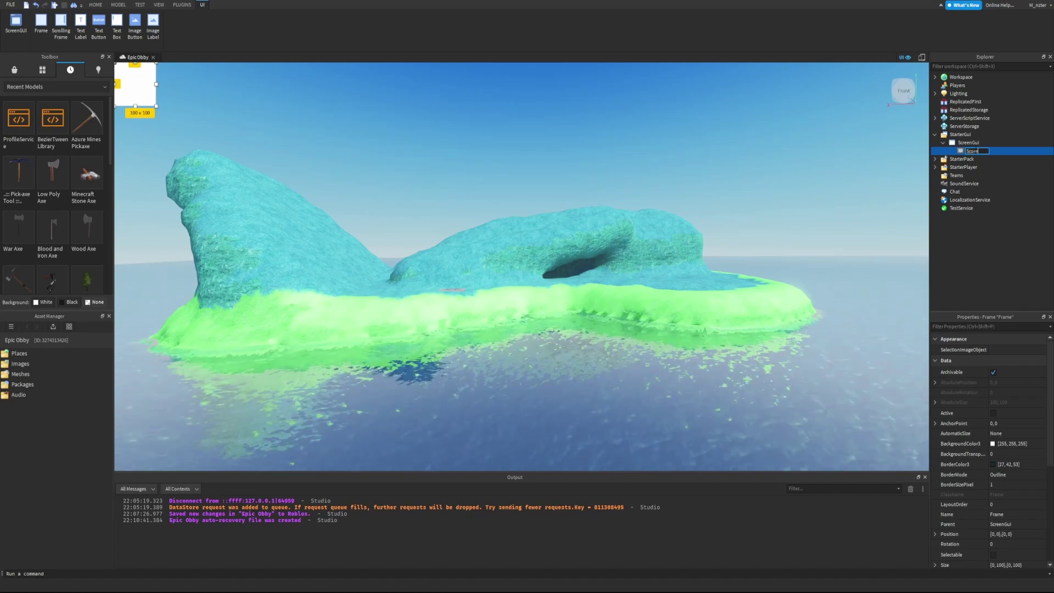
pyautogui.write('BarFrame')
pyautogui.press('Return')
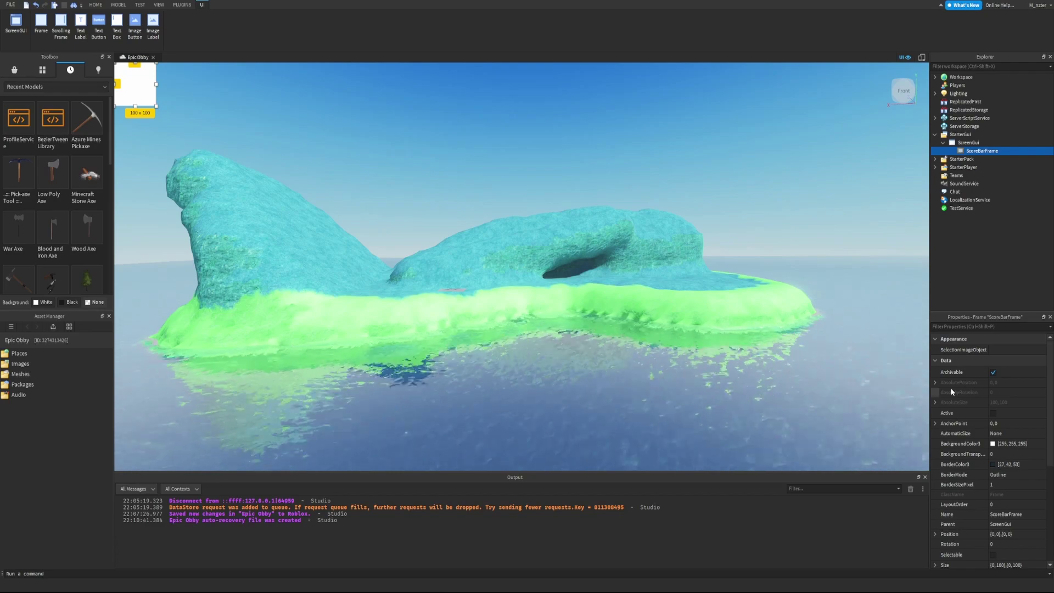
# Set the Size property of ScoreBarFrame to {0.25, 0},{0.08, 0}
pyautogui.click(994, 326)
pyautogui.write('Size')
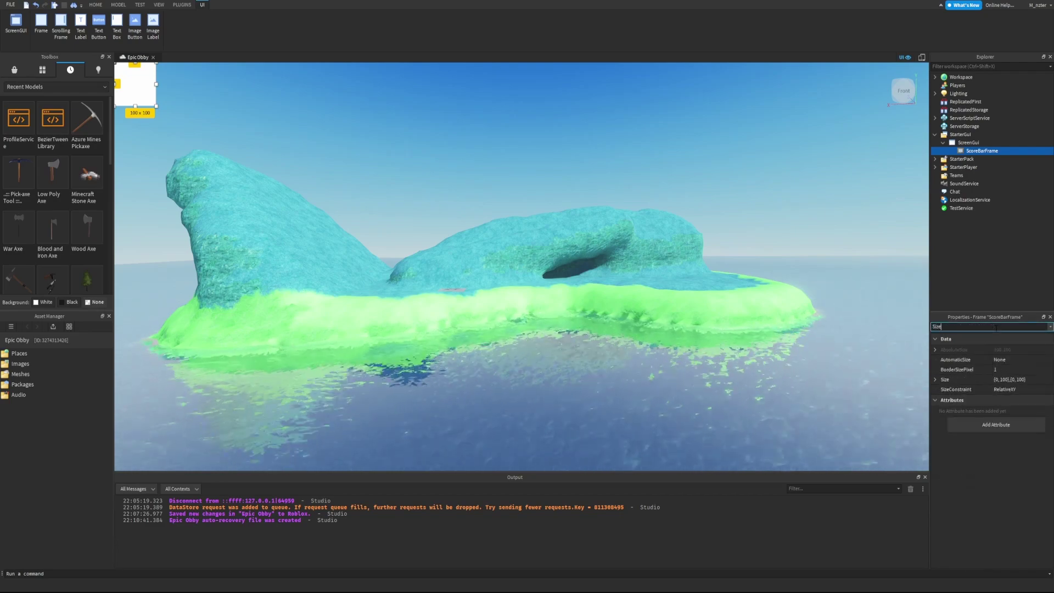
pyautogui.click(935, 380)
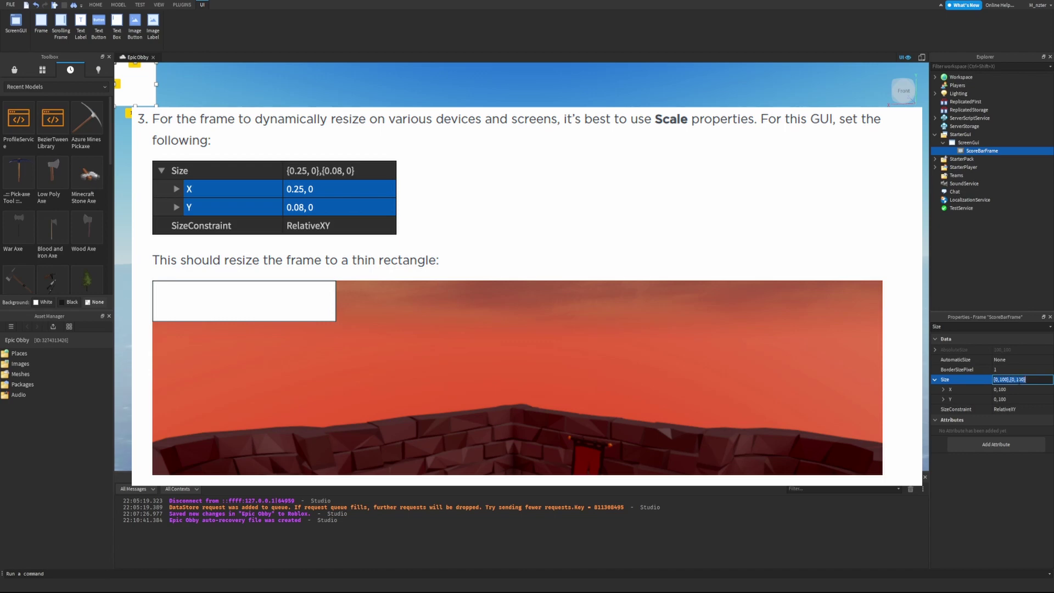
pyautogui.write('{0.25, 0},{0.08, 0}')
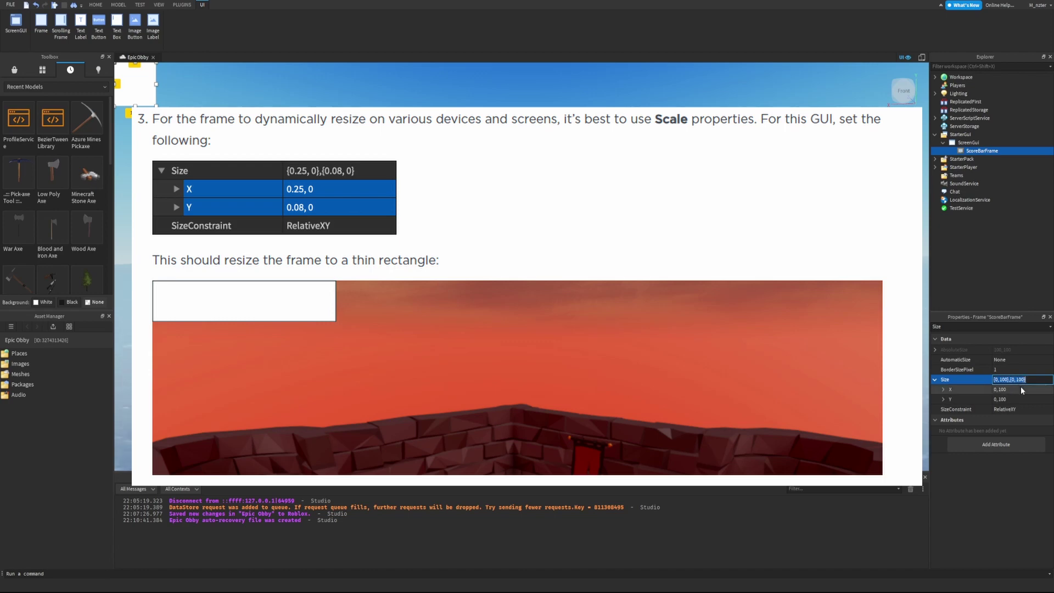
pyautogui.press('Return')
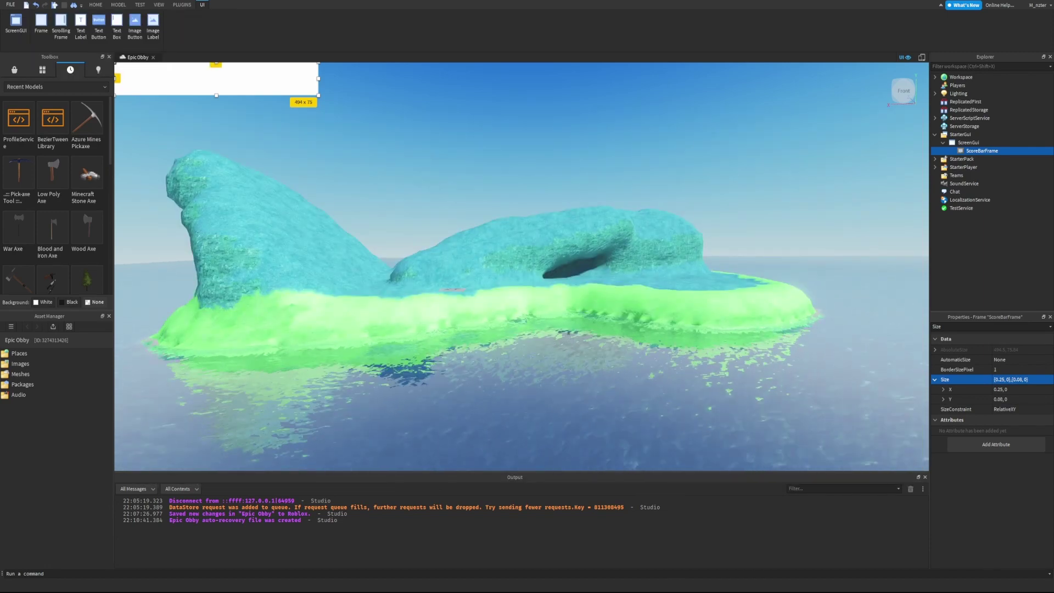
# Add a UISizeConstraint to ScoreBarFrame
pyautogui.click(1005, 152)
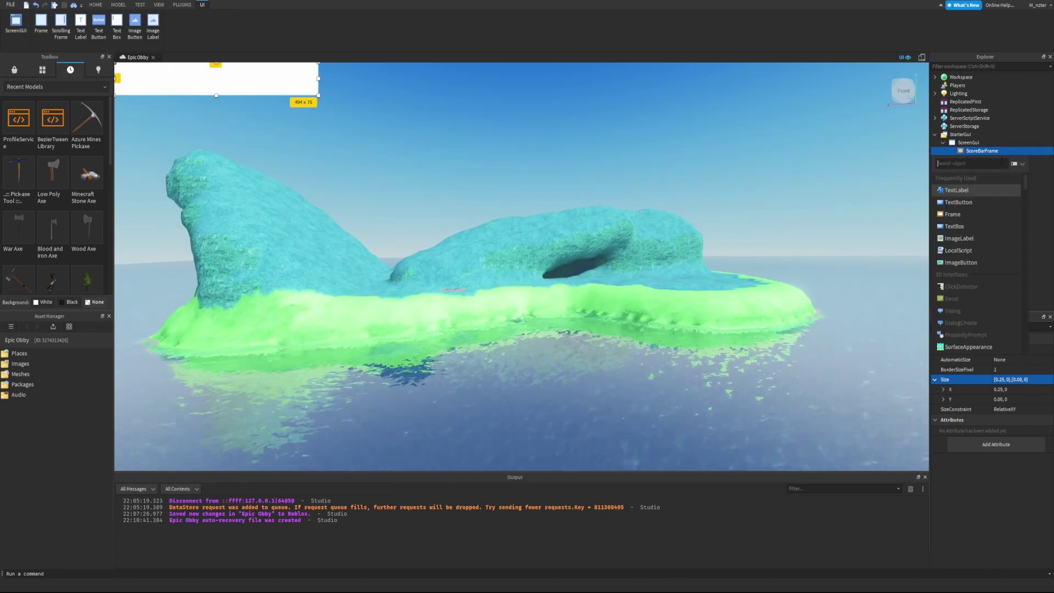
pyautogui.write('UIS')
pyautogui.press('Return')
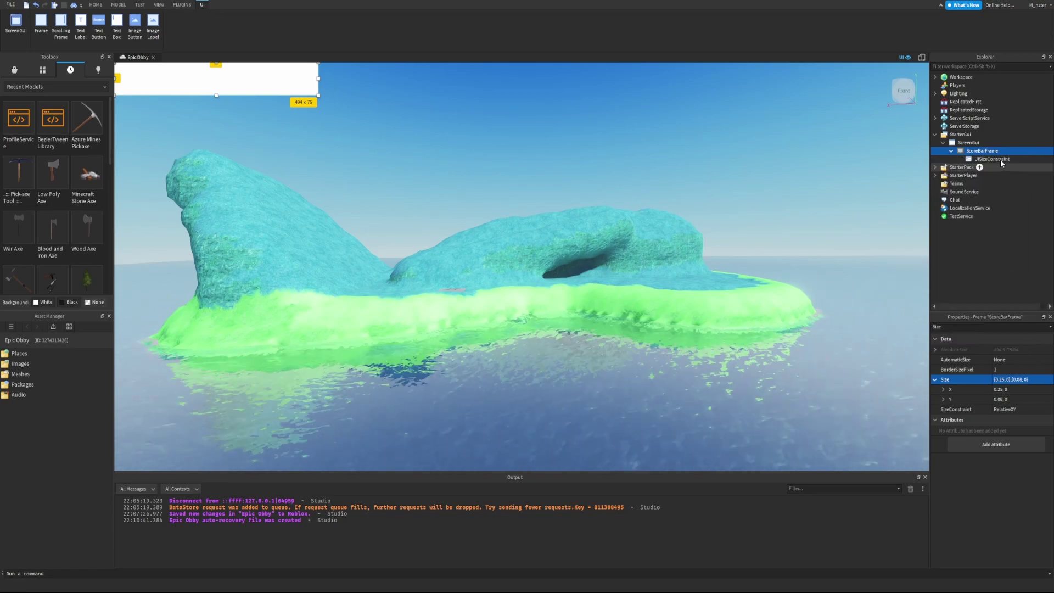
# Set the MinSize of the UISizeConstraint to 0, 40 and check its X and Y components
pyautogui.click(999, 159)
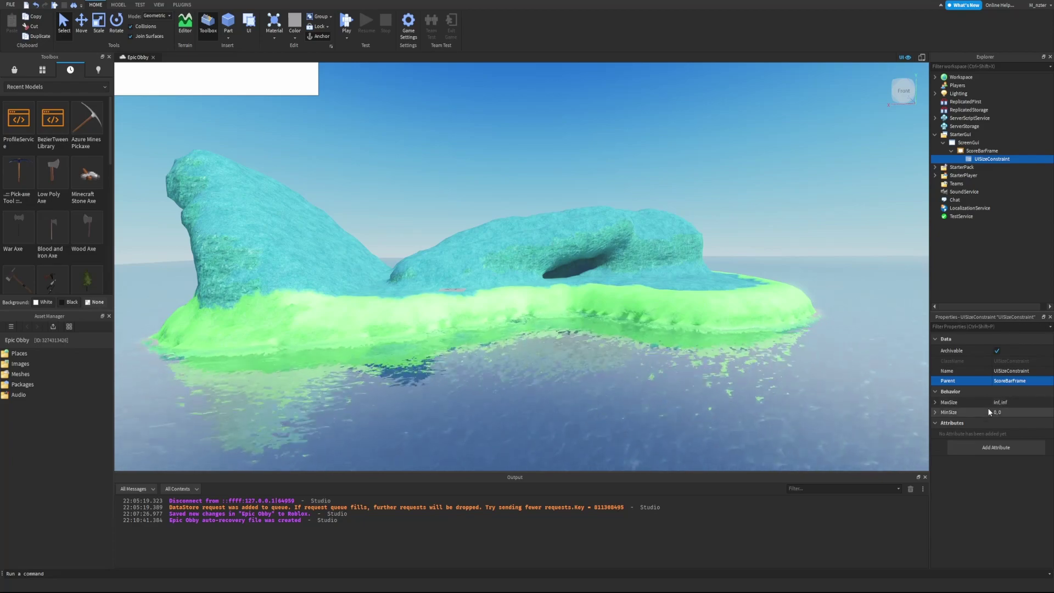
pyautogui.click(1004, 412)
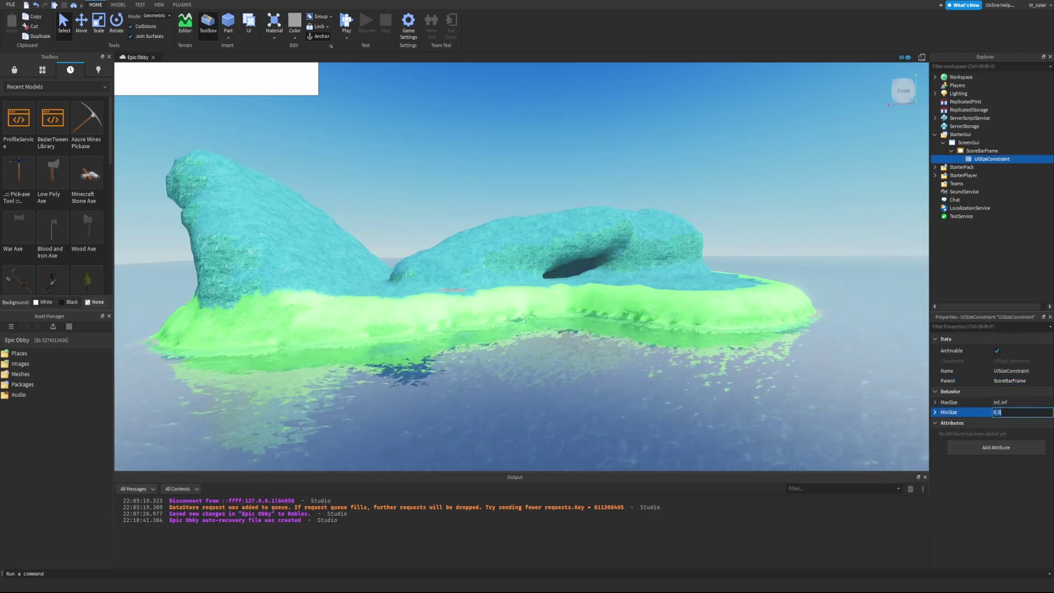
pyautogui.press('Return')
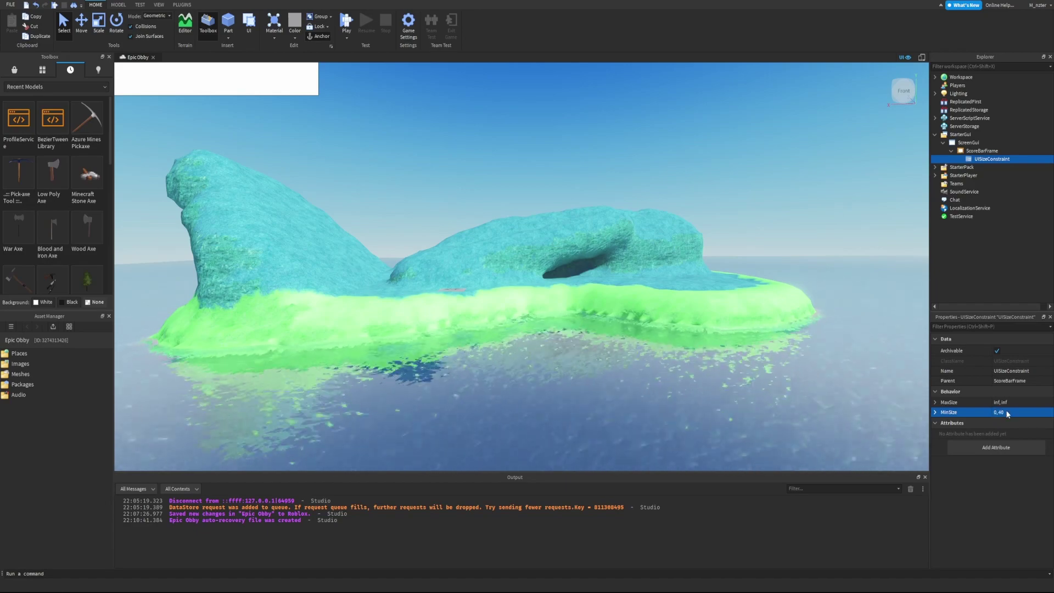
pyautogui.click(935, 411)
pyautogui.click(960, 421)
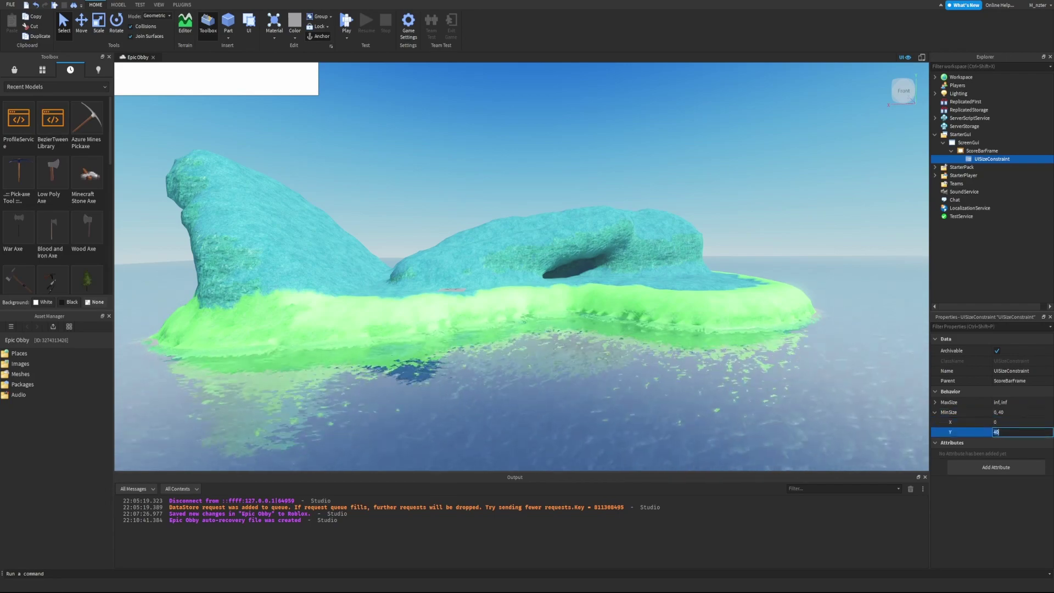
pyautogui.click(969, 434)
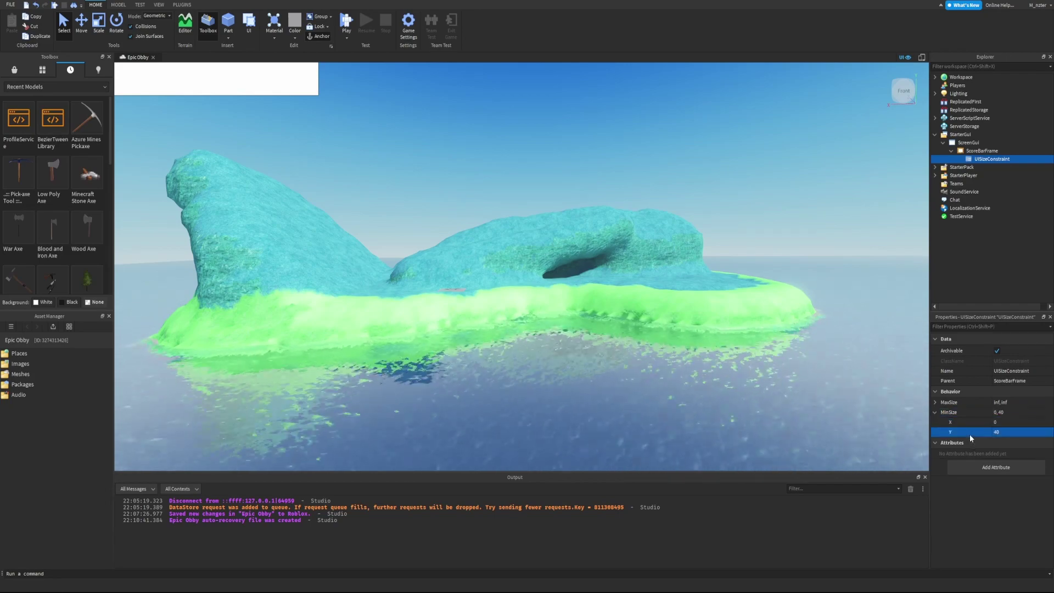
pyautogui.click(944, 412)
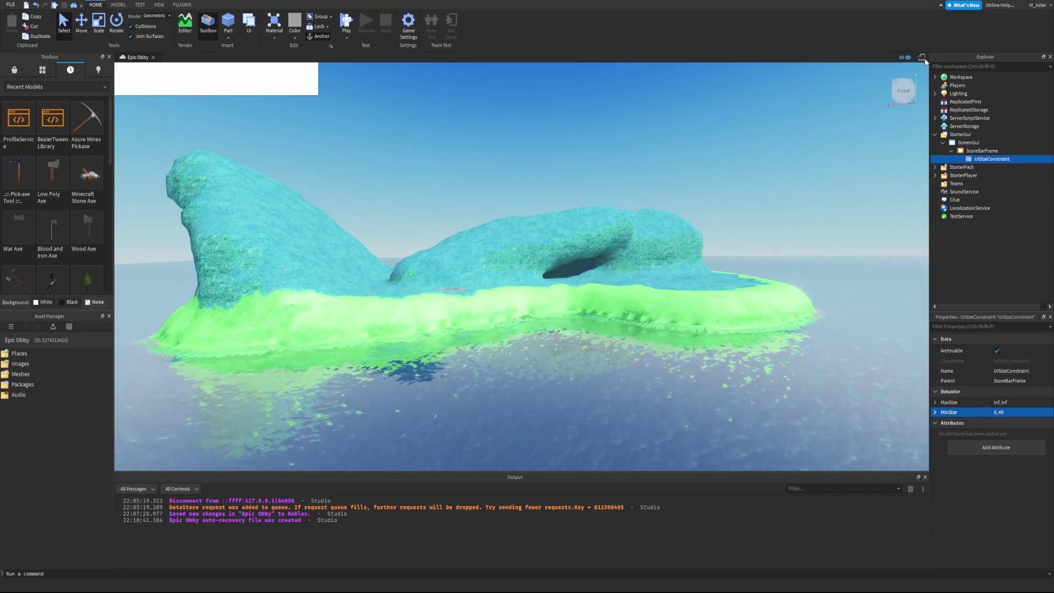
# Compare the frame in device emulation on iPhone 4S, Xbox One and Average Laptop, and return to the normal viewport
pyautogui.click(923, 57)
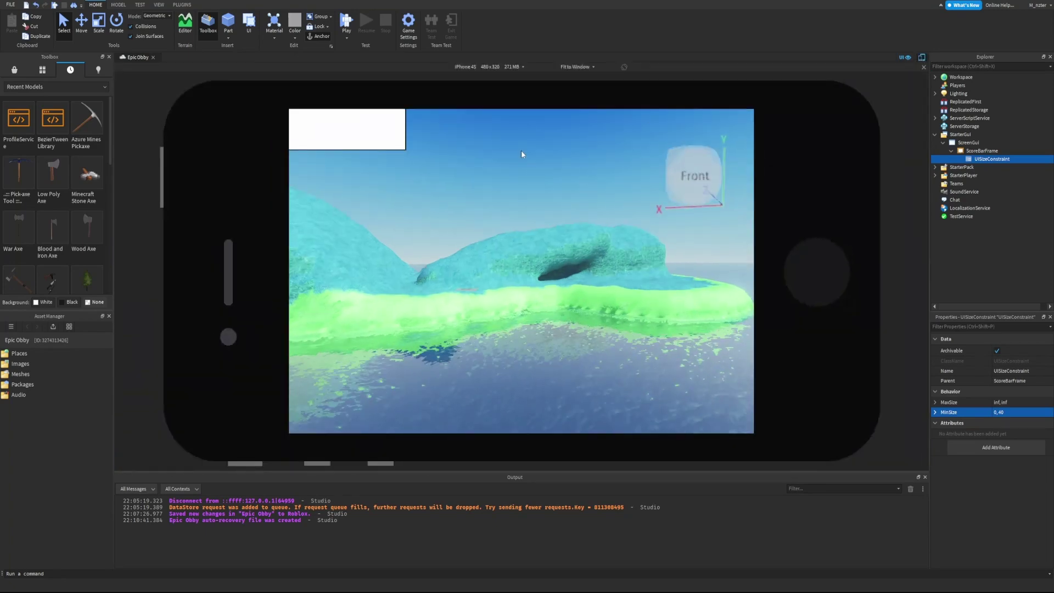
pyautogui.click(479, 65)
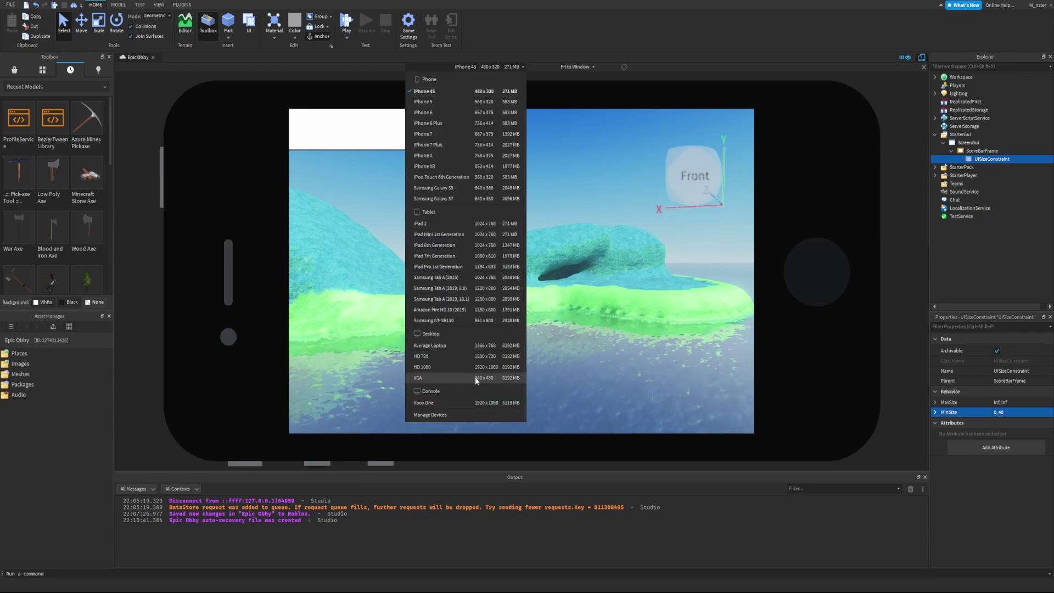
pyautogui.click(490, 402)
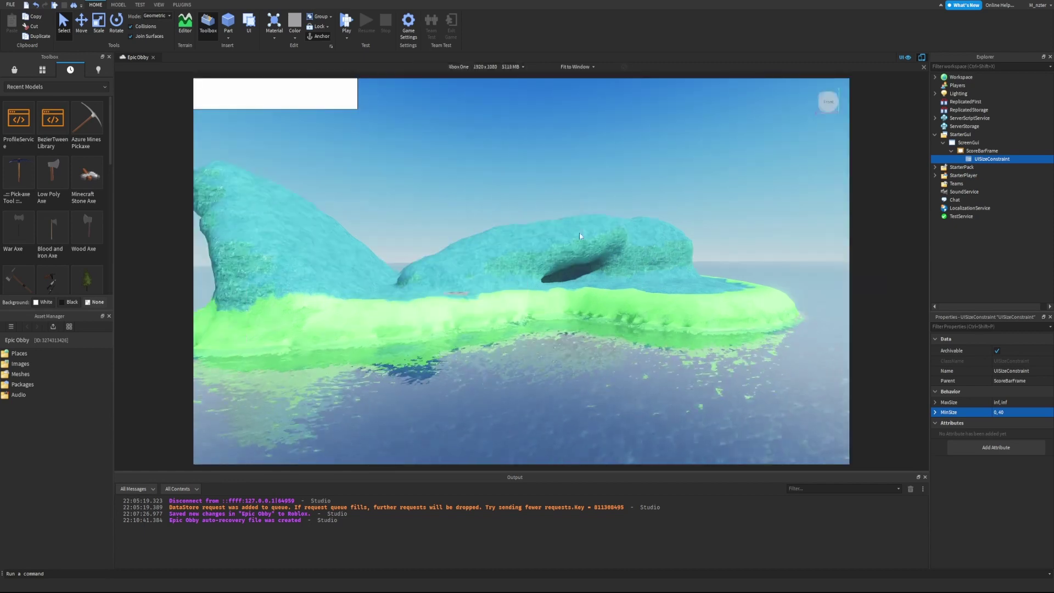
pyautogui.click(344, 109)
pyautogui.click(494, 69)
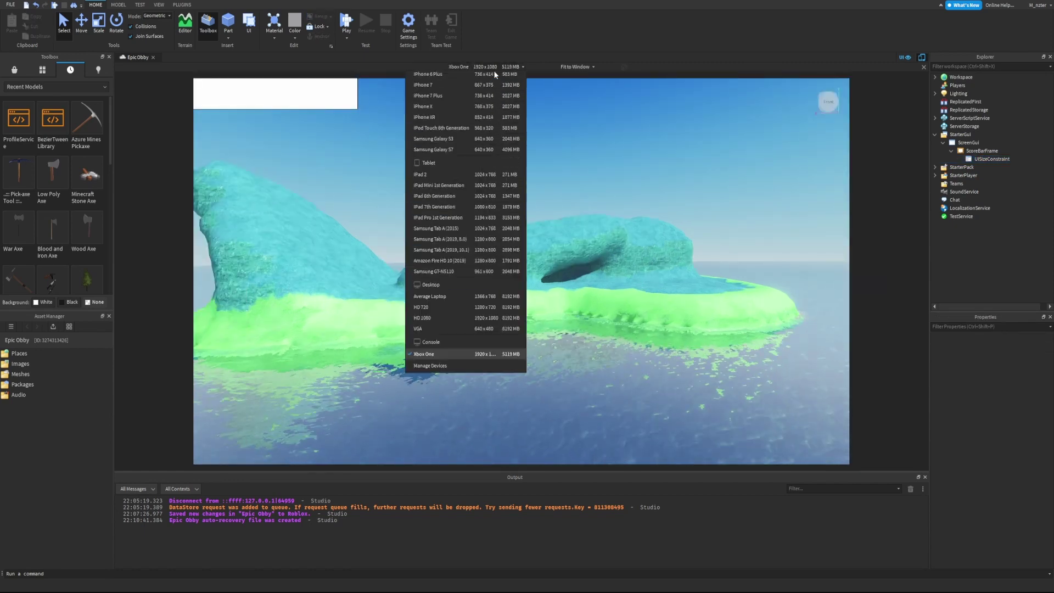
pyautogui.click(496, 90)
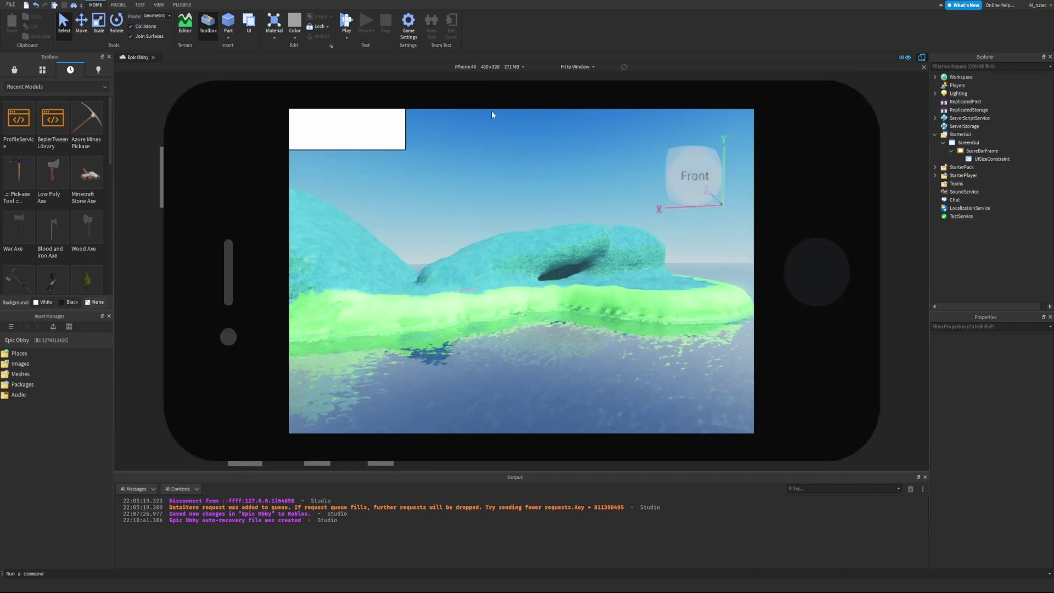
pyautogui.click(510, 68)
pyautogui.click(431, 346)
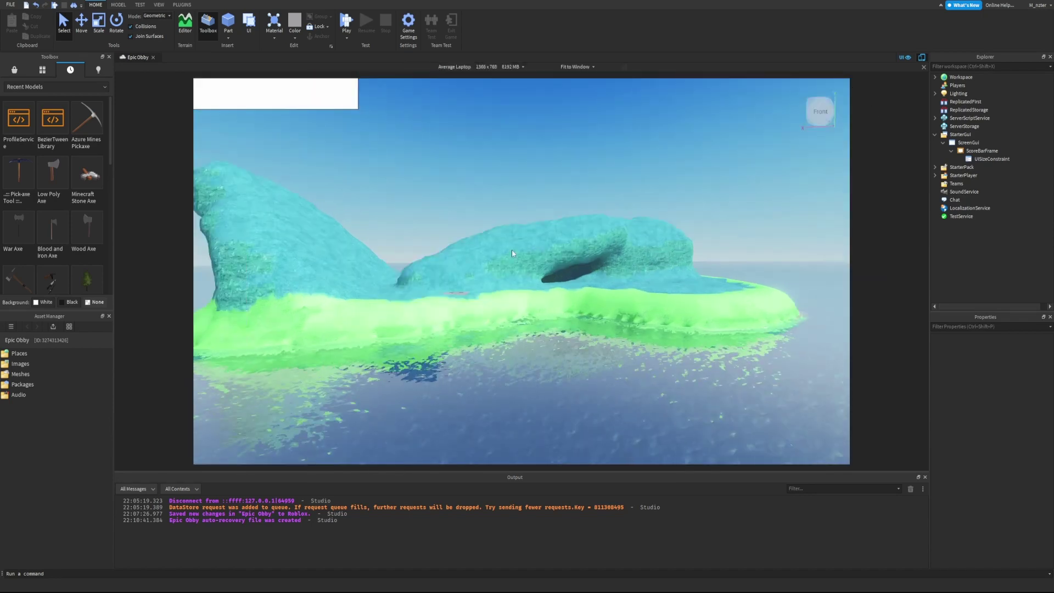
pyautogui.click(490, 67)
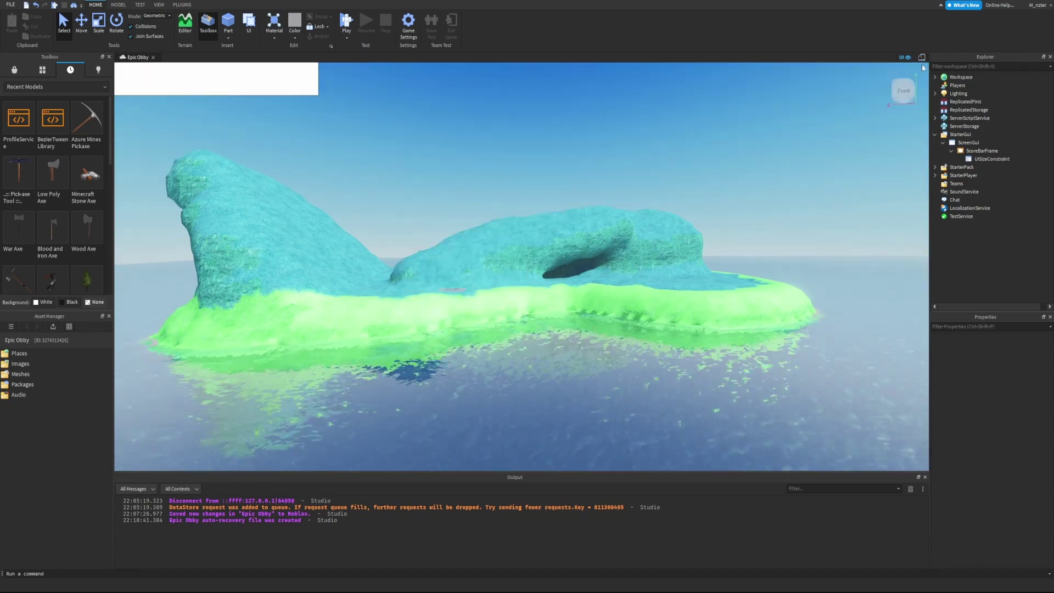
pyautogui.scroll(4, 582, 151)
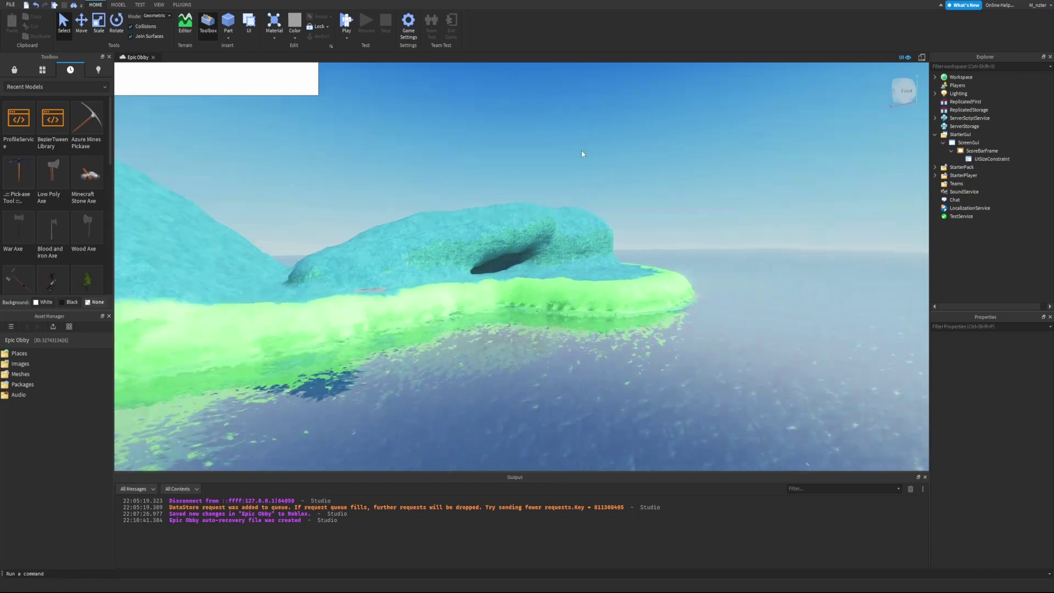
# Compare ScoreBarFrame in device emulation on iPhone 7 Plus, Average Laptop and iPhone 7
pyautogui.click(922, 57)
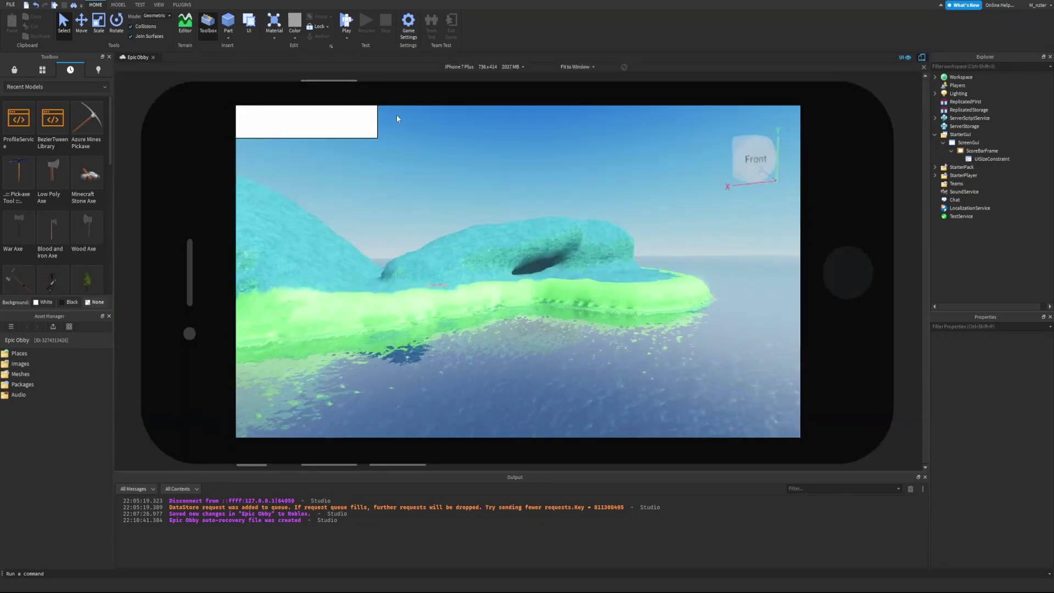
pyautogui.click(509, 68)
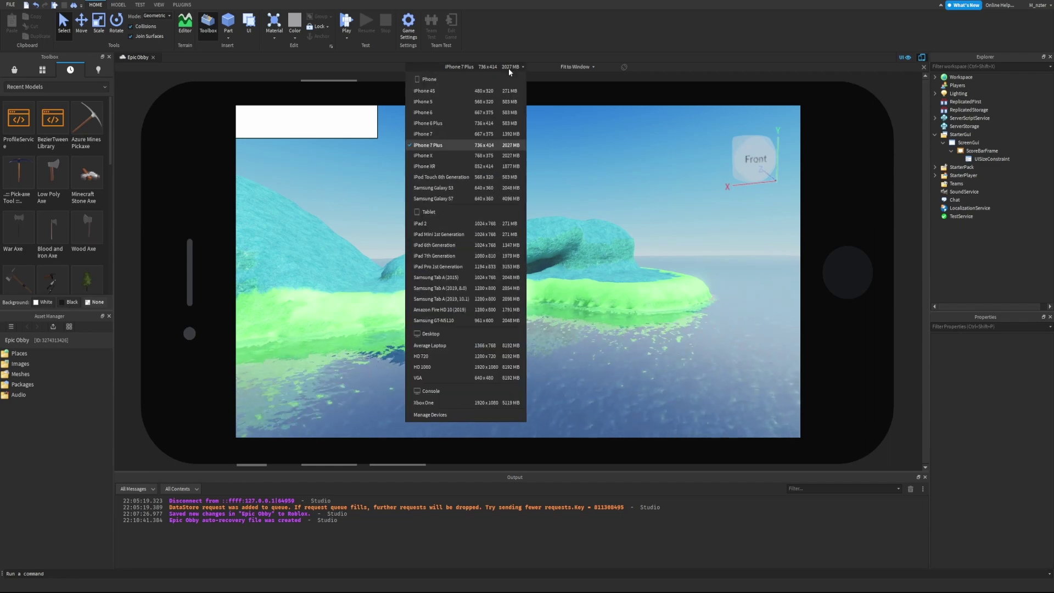
pyautogui.click(508, 69)
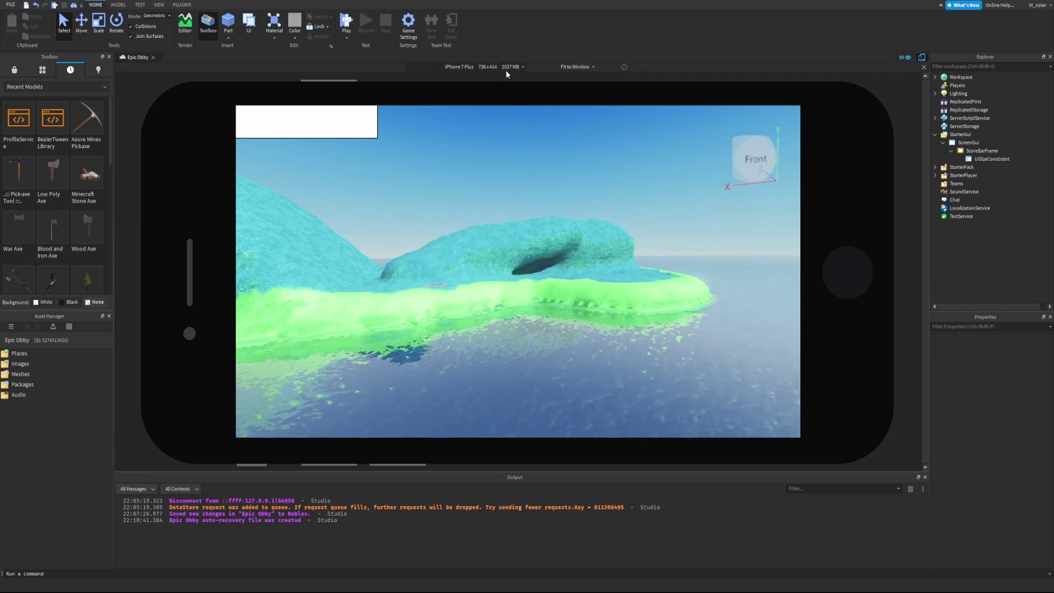
pyautogui.moveTo(581, 110); pyautogui.dragTo(625, 130, button='right')
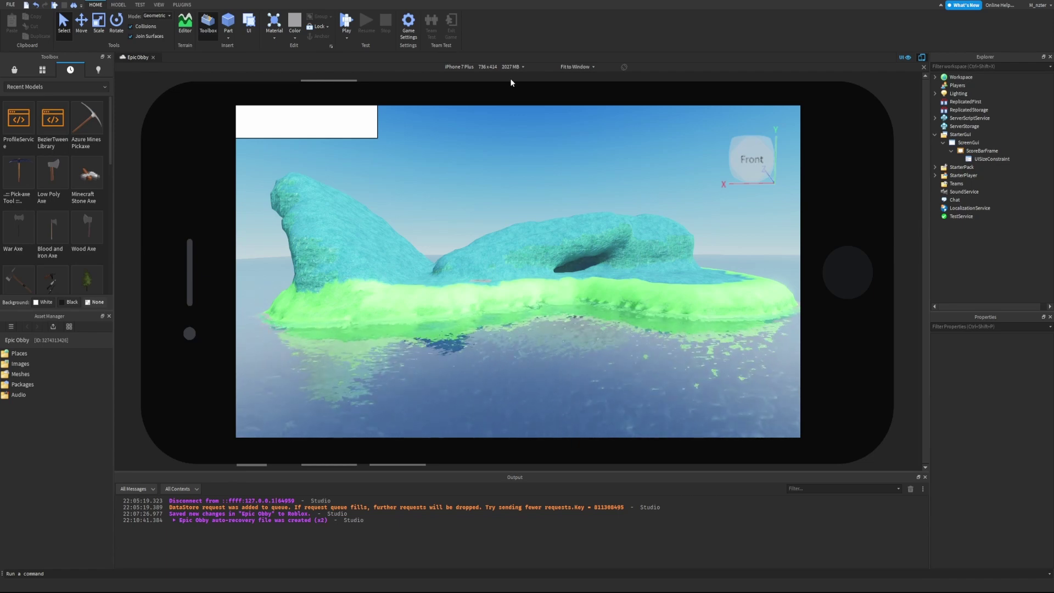
pyautogui.click(520, 67)
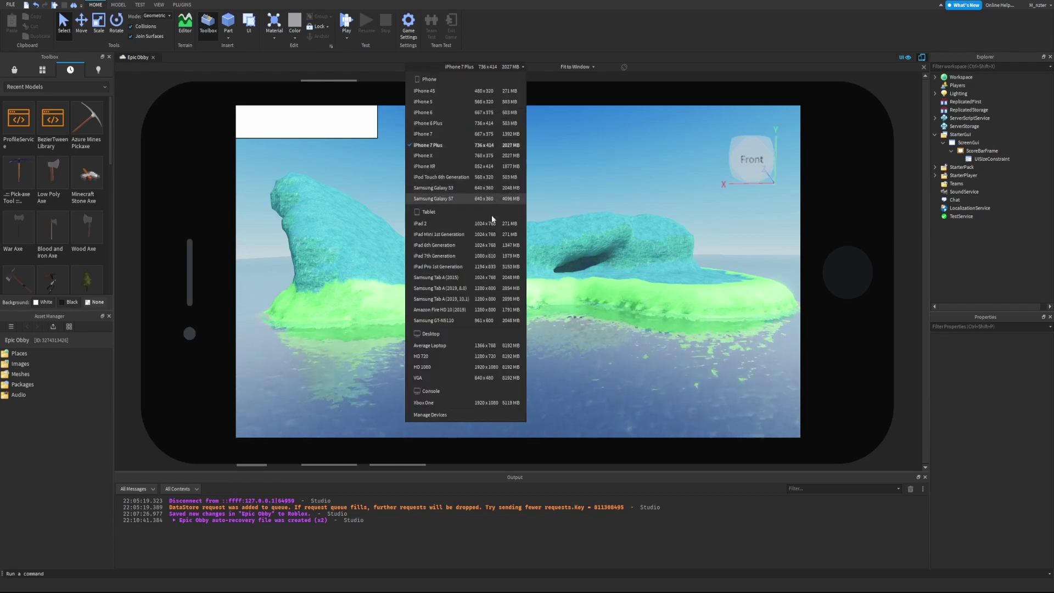
pyautogui.click(491, 345)
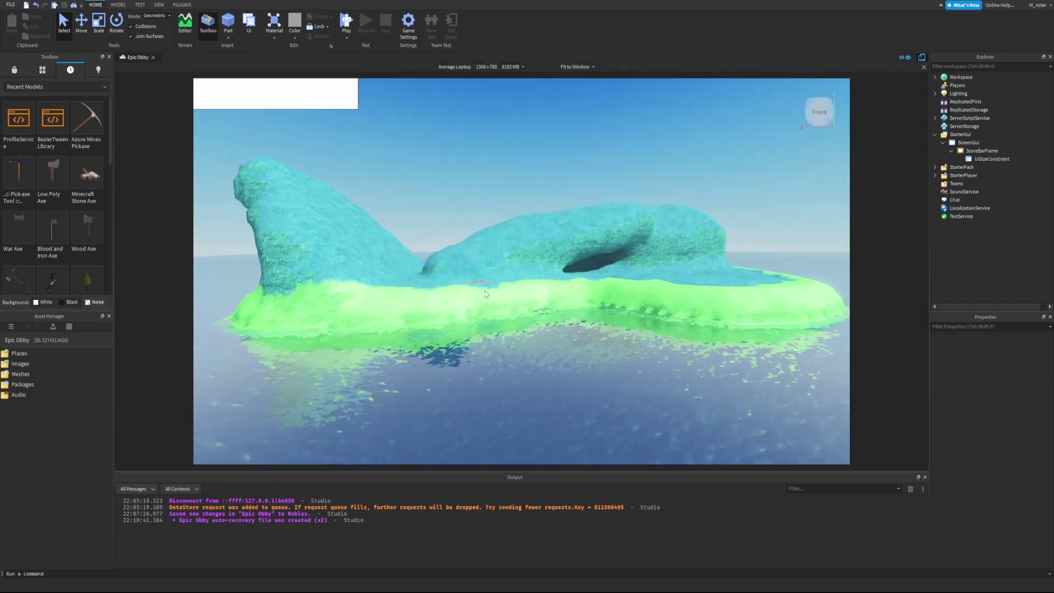
pyautogui.click(486, 68)
pyautogui.click(477, 136)
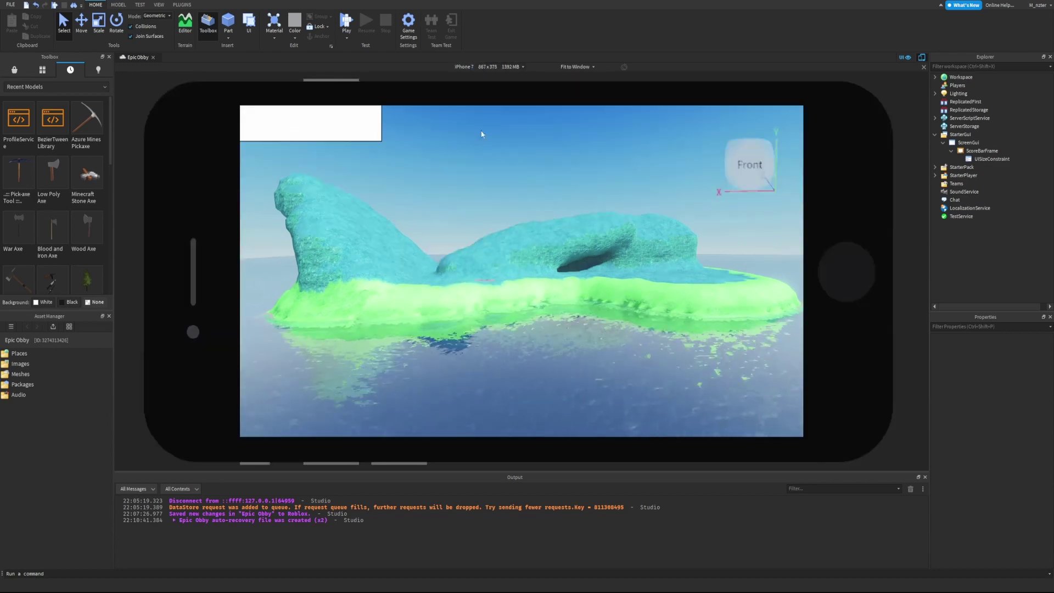
pyautogui.click(484, 67)
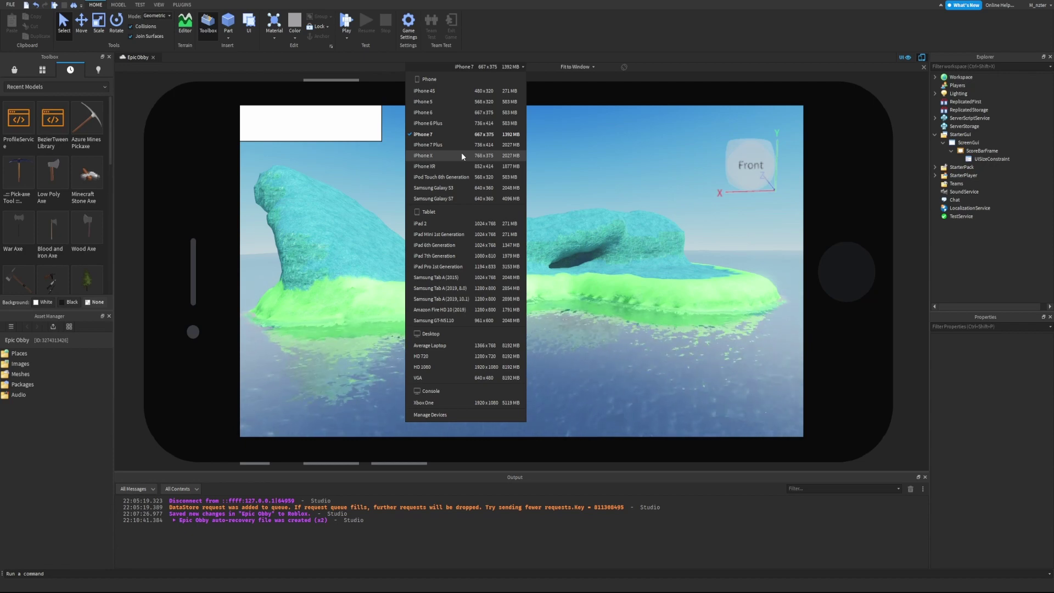
pyautogui.click(466, 134)
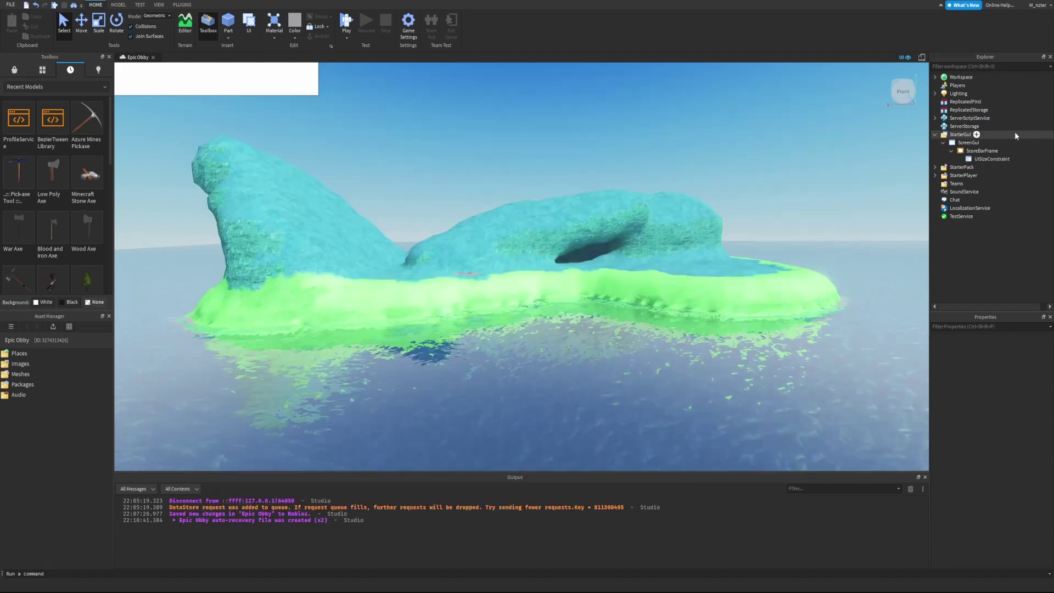
# Set the AnchorPoint of ScoreBarFrame to 0.5, 0
pyautogui.click(983, 150)
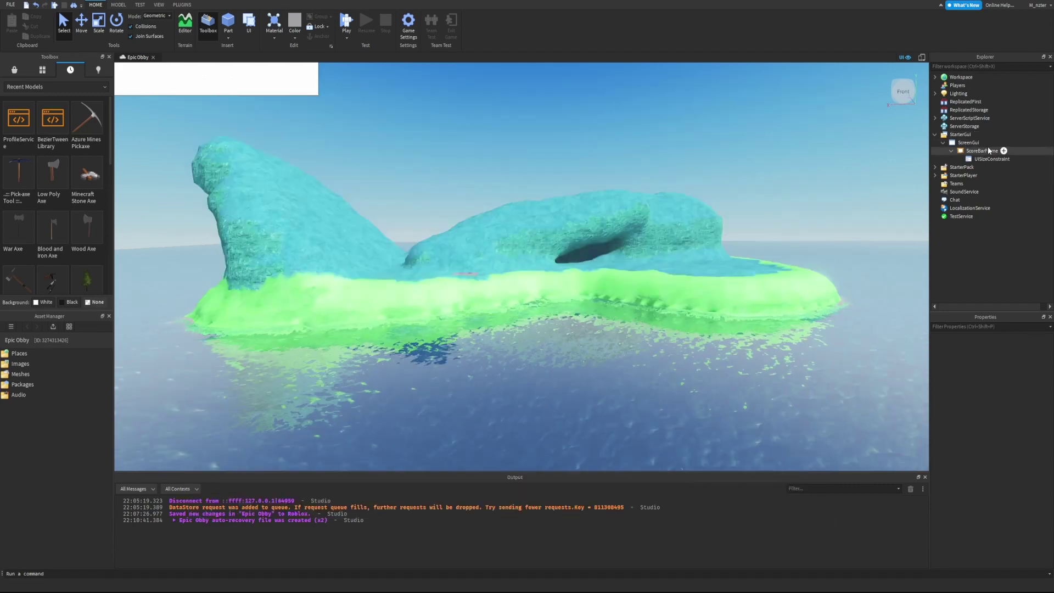
pyautogui.click(977, 324)
pyautogui.write('Anch')
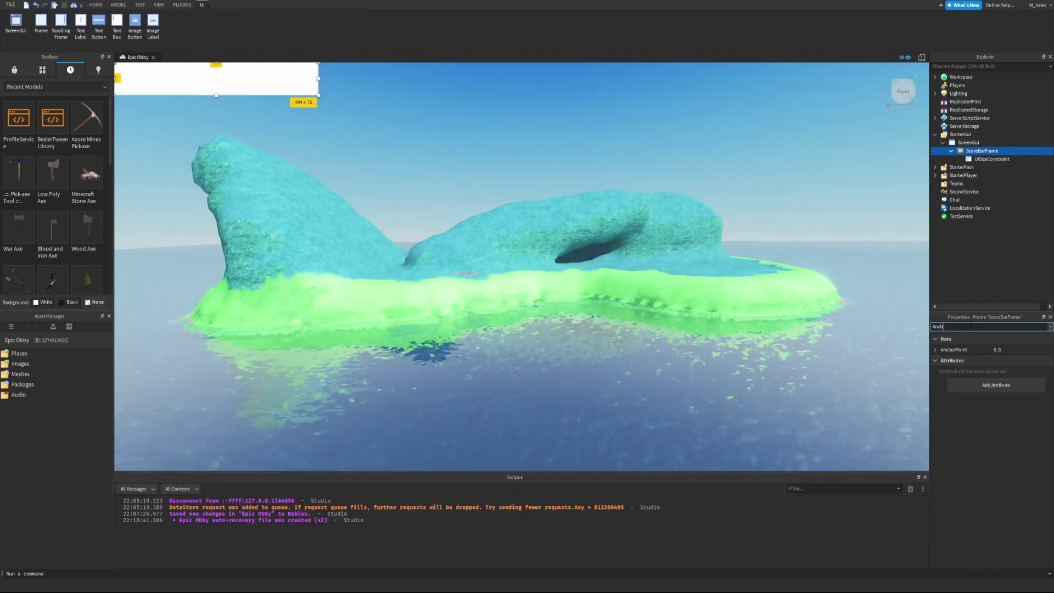
pyautogui.click(1000, 349)
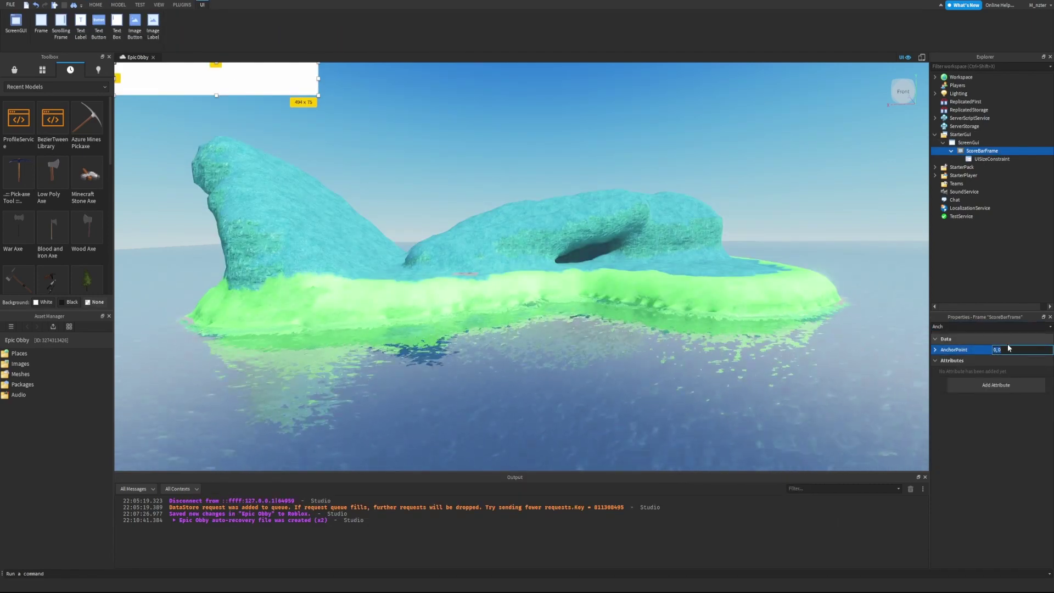
pyautogui.write('0.5,0')
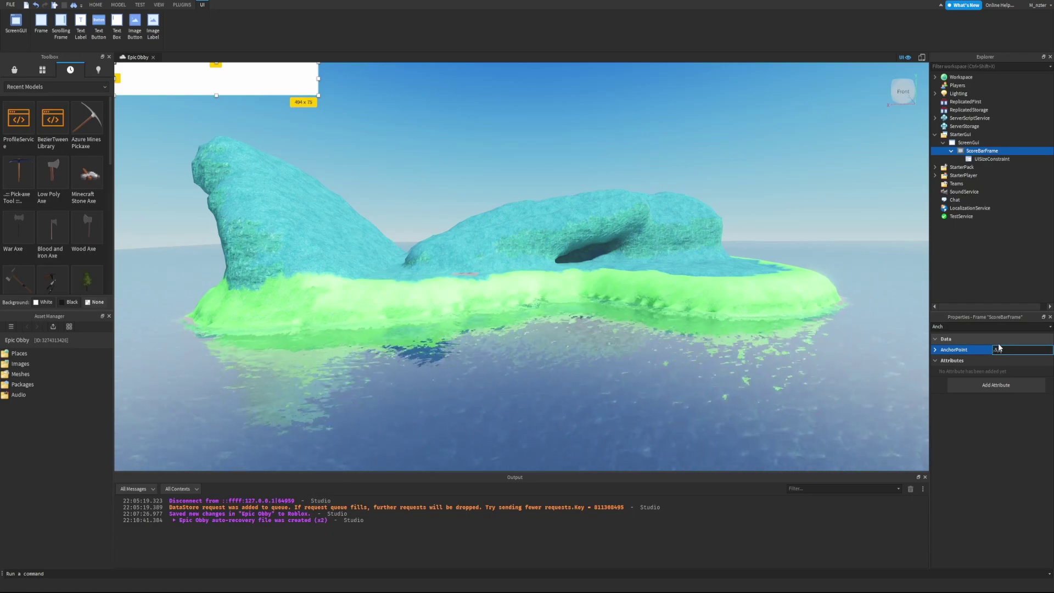
pyautogui.press('Return')
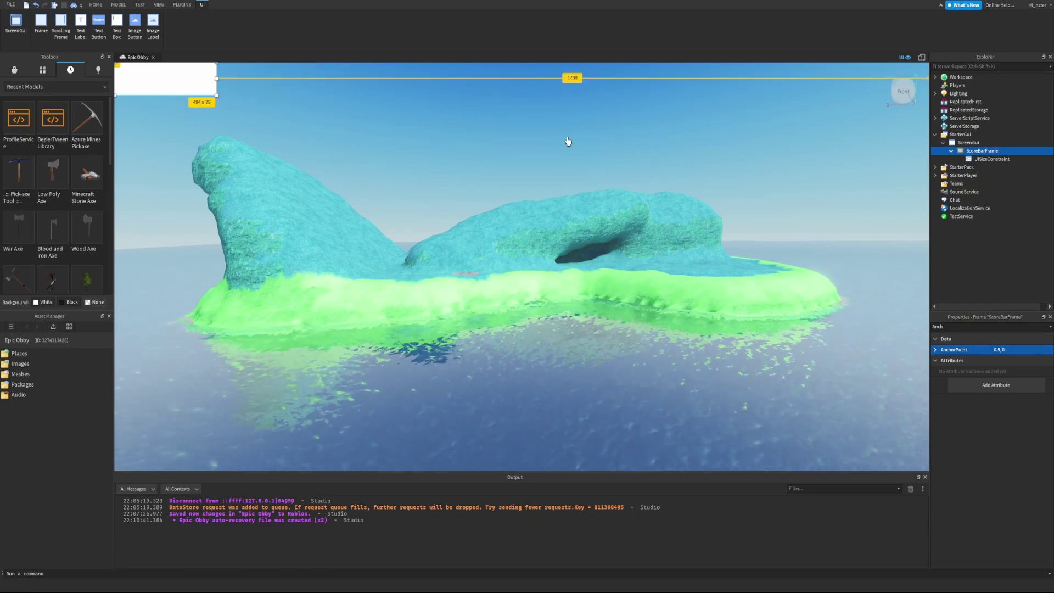
# Centre ScoreBarFrame horizontally by setting the X scale of its Position to 0.5
pyautogui.doubleClick(944, 326)
pyautogui.write('Pos')
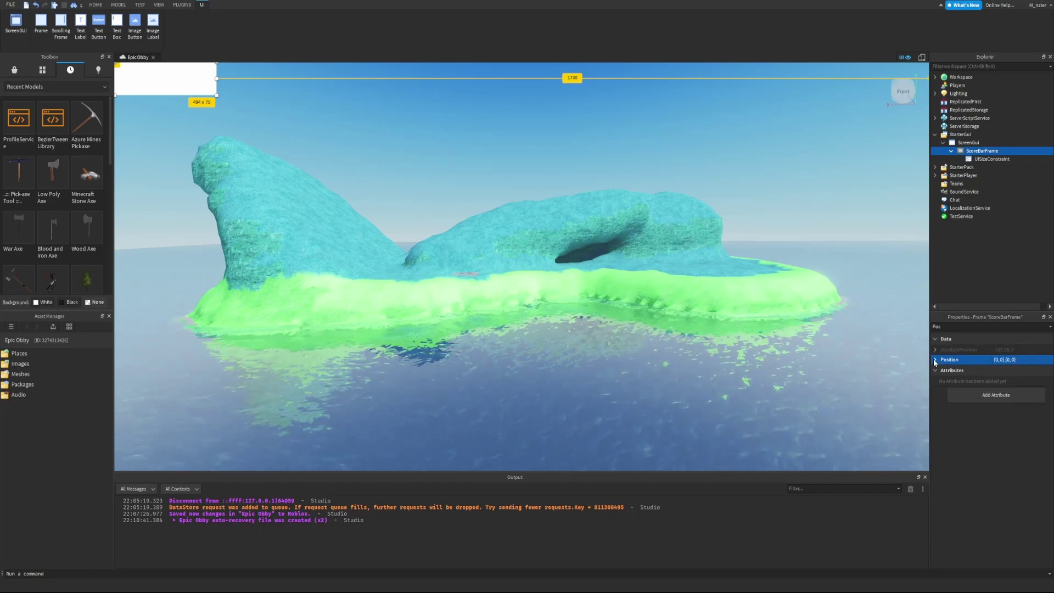
pyautogui.click(935, 359)
pyautogui.click(1000, 369)
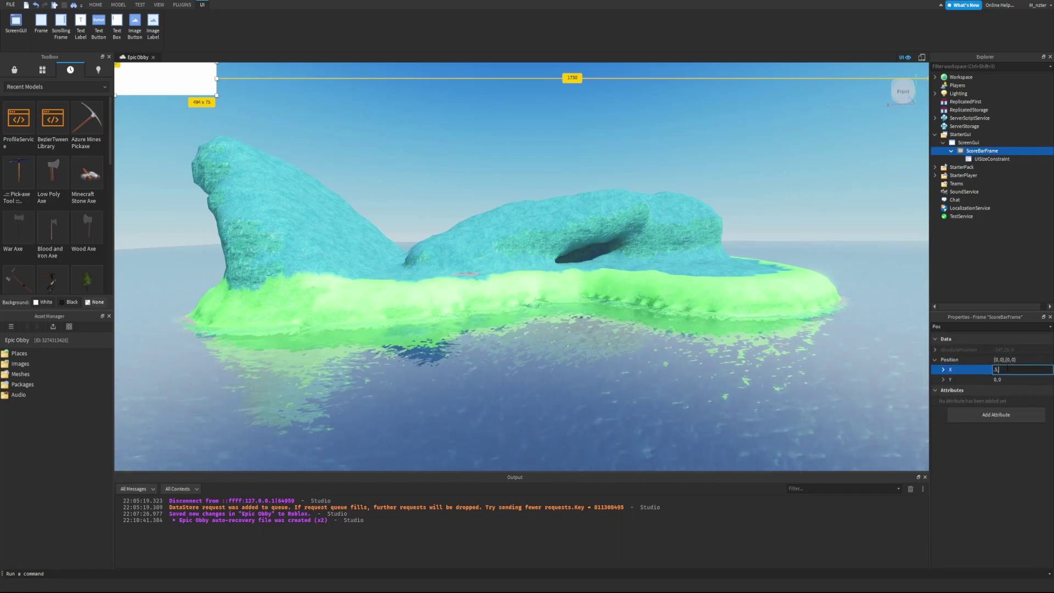
pyautogui.write('.5')
pyautogui.press('Return')
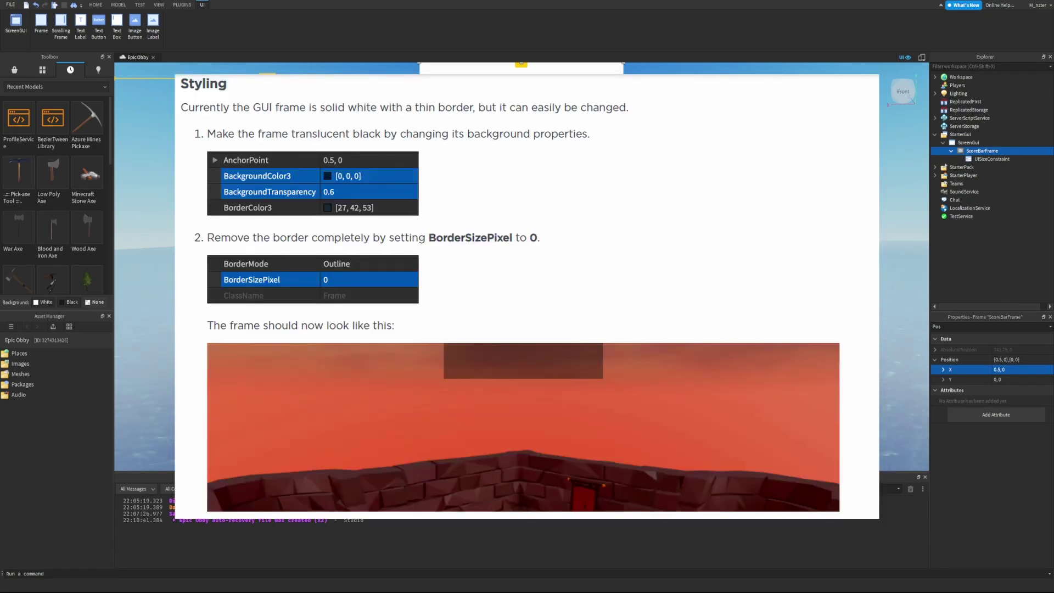
# Set the BackgroundColor3 of ScoreBarFrame to black, 0, 0, 0
pyautogui.click(999, 325)
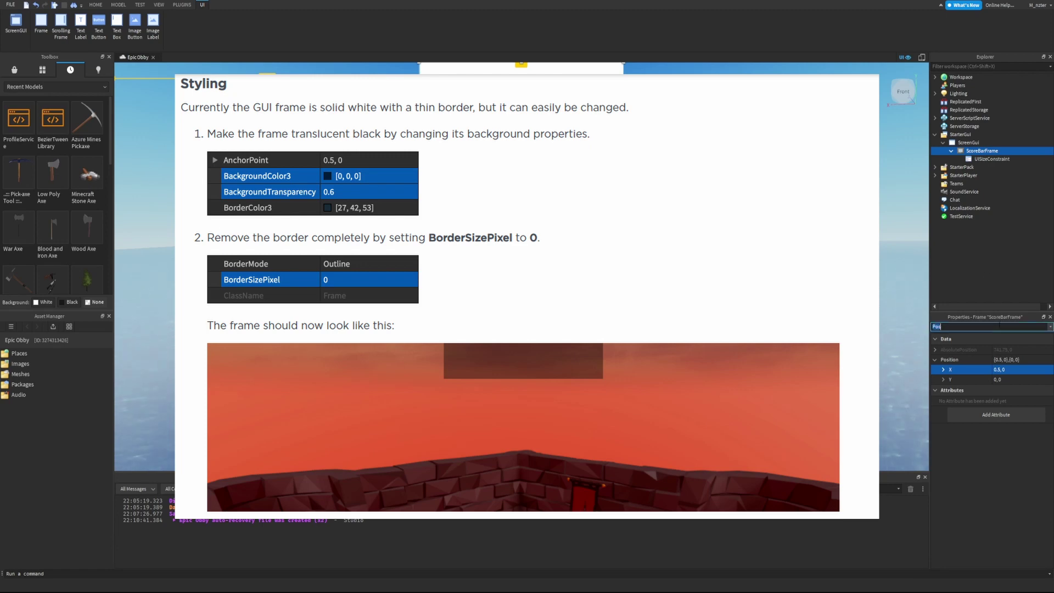
pyautogui.press('BackSpace')
pyautogui.press('BackSpace')
pyautogui.press('BackSpace')
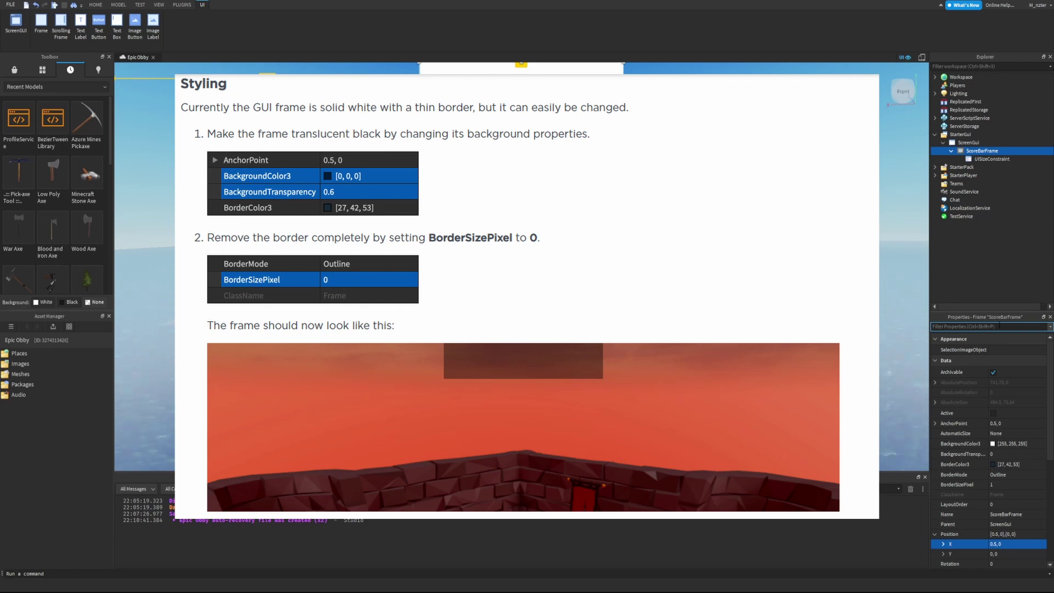
pyautogui.write('bac')
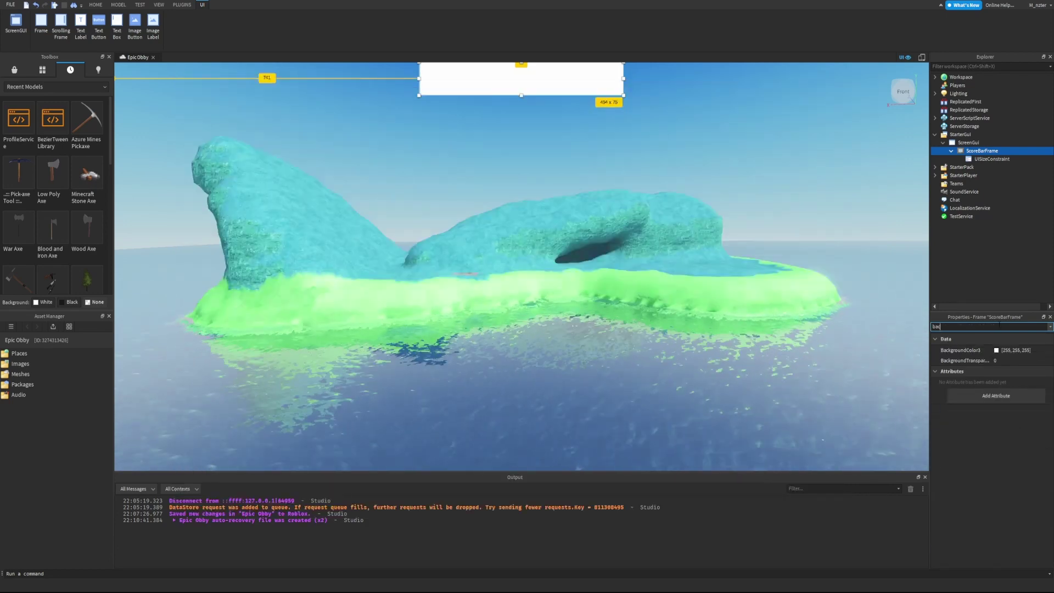
pyautogui.click(1002, 348)
pyautogui.moveTo(618, 287); pyautogui.dragTo(616, 354)
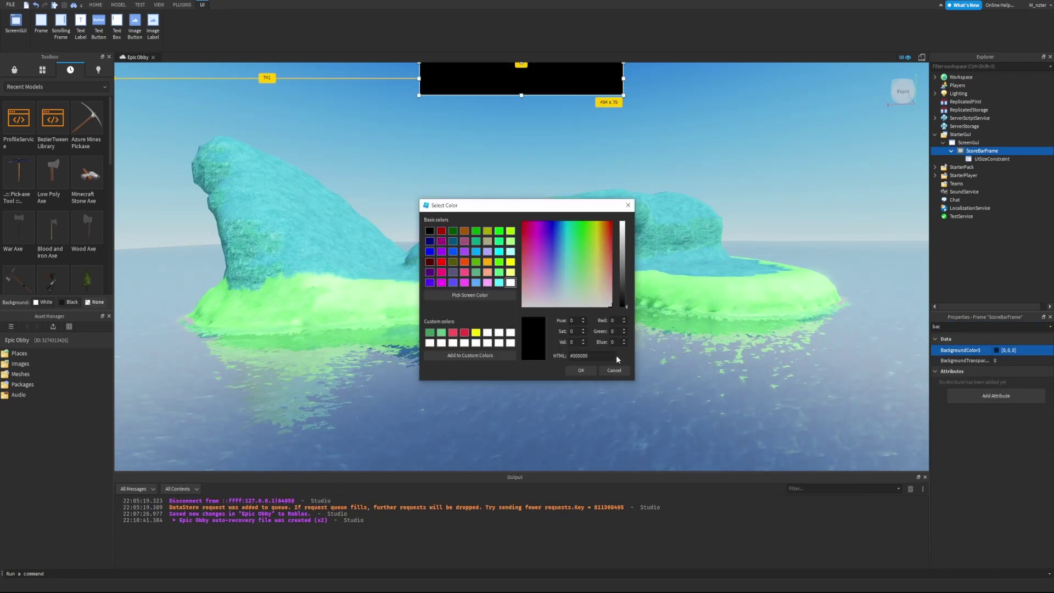
pyautogui.click(581, 371)
# Set the BackgroundTransparency of ScoreBarFrame to 0.6
pyautogui.click(1013, 360)
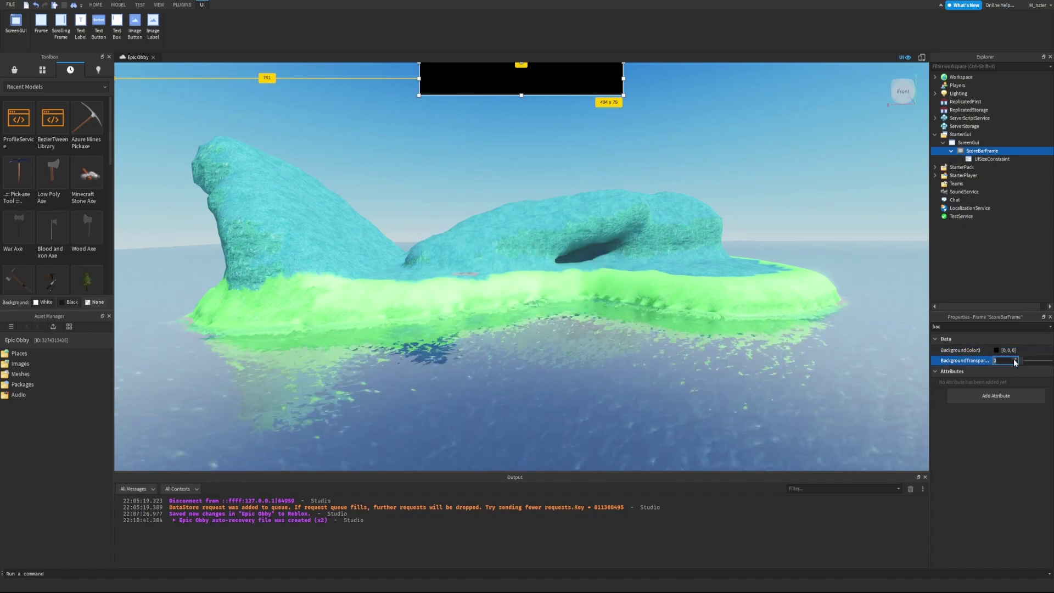
pyautogui.write('0.6')
pyautogui.press('Return')
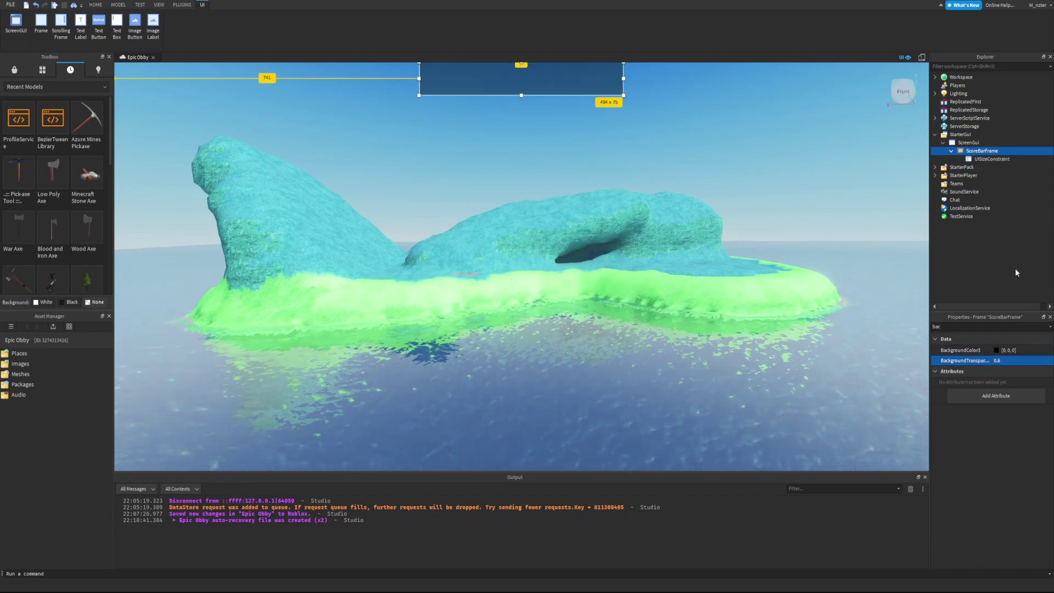
# Remove the border of ScoreBarFrame by setting BorderSizePixel to 0, and deselect the frame
pyautogui.click(987, 326)
pyautogui.write('bord')
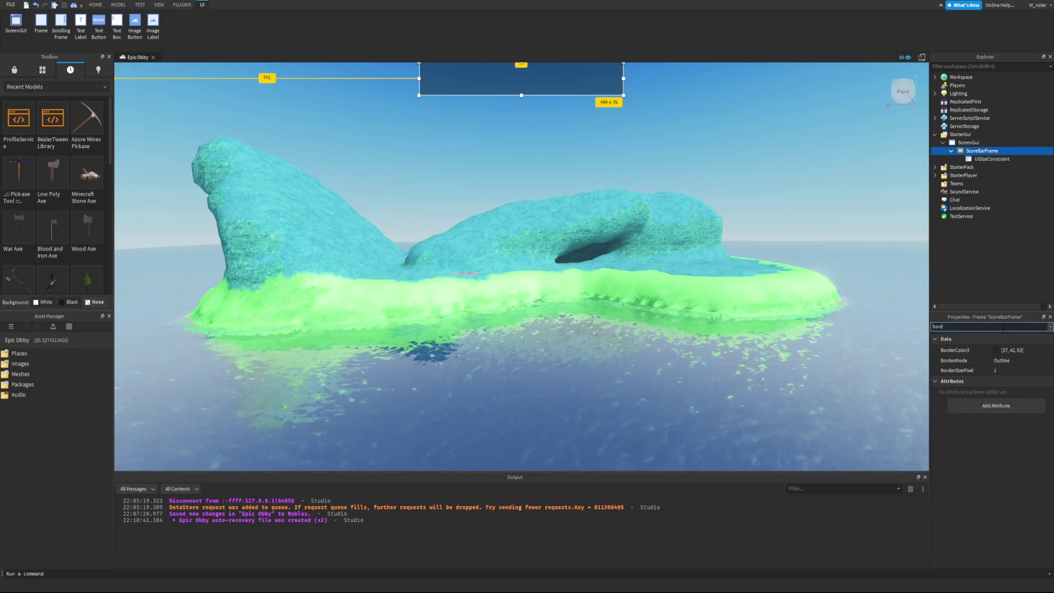
pyautogui.click(1018, 371)
pyautogui.write('0')
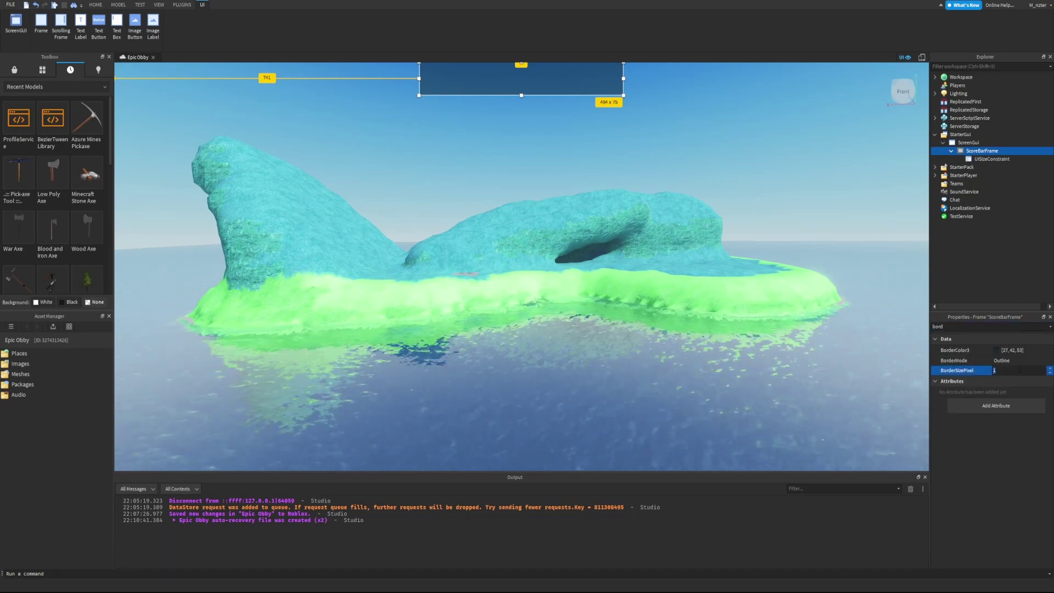
pyautogui.click(838, 117)
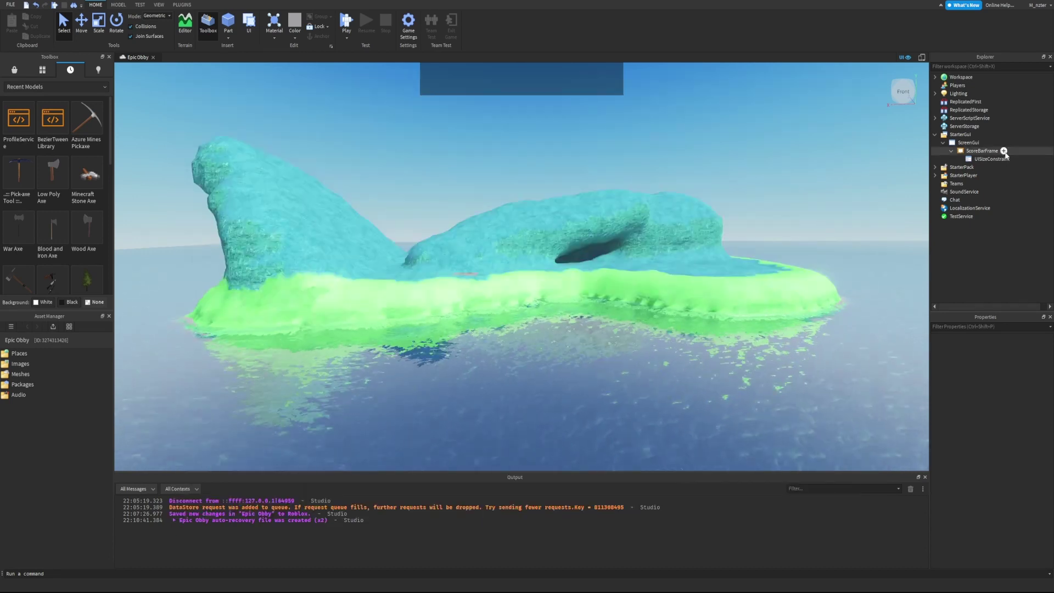
# Add a UIListLayout to ScoreBarFrame
pyautogui.click(982, 150)
pyautogui.click(1003, 151)
pyautogui.press('Return')
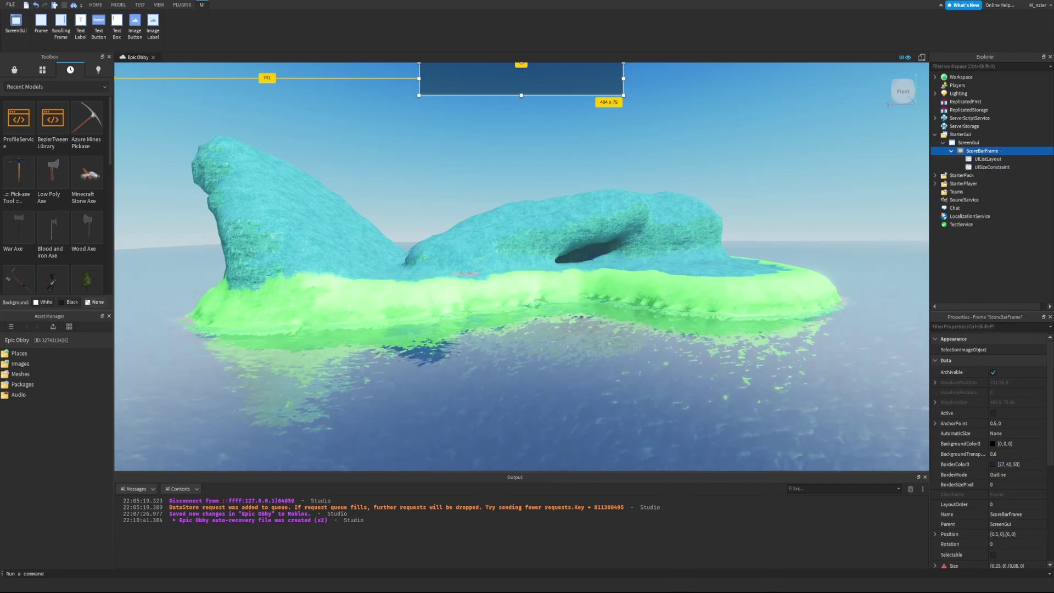
# Set the UIListLayout's FillDirection to Horizontal and its VerticalAlignment to Center
pyautogui.click(987, 158)
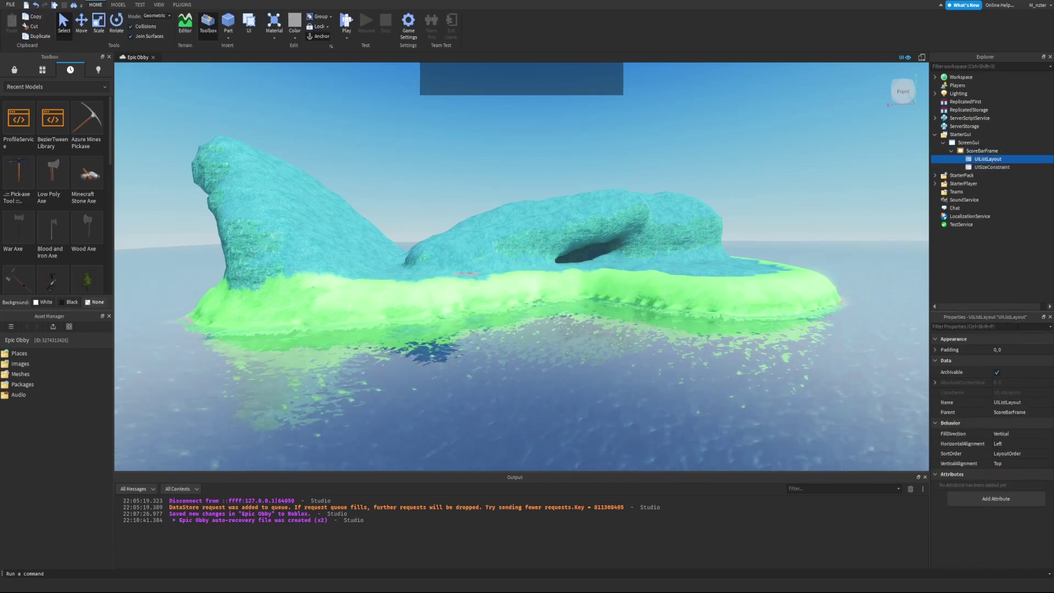
pyautogui.click(1017, 434)
pyautogui.click(1017, 432)
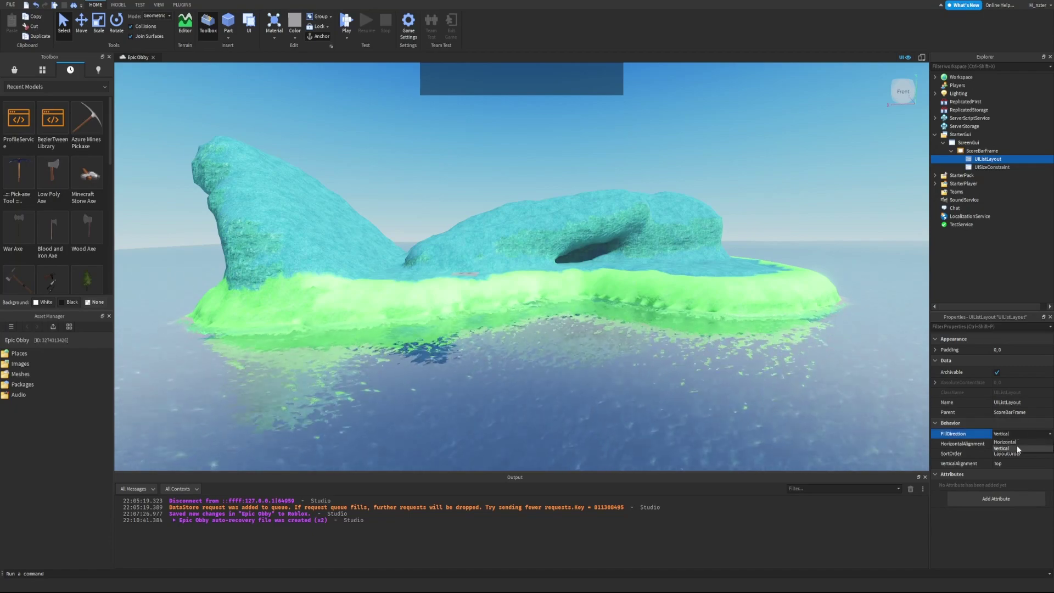
pyautogui.click(1014, 442)
pyautogui.click(1014, 462)
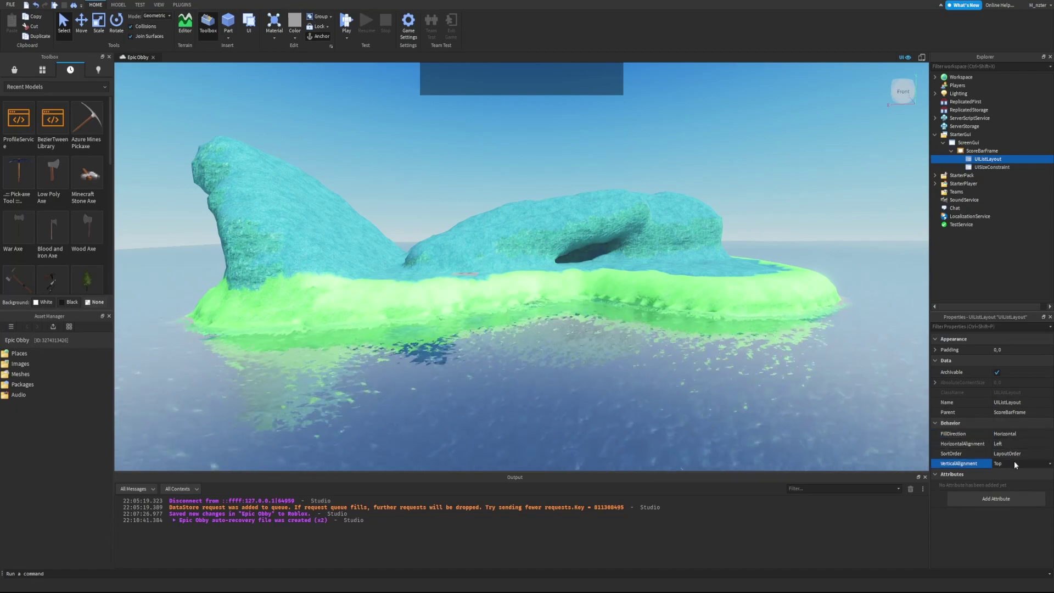
pyautogui.click(1012, 464)
pyautogui.click(1009, 481)
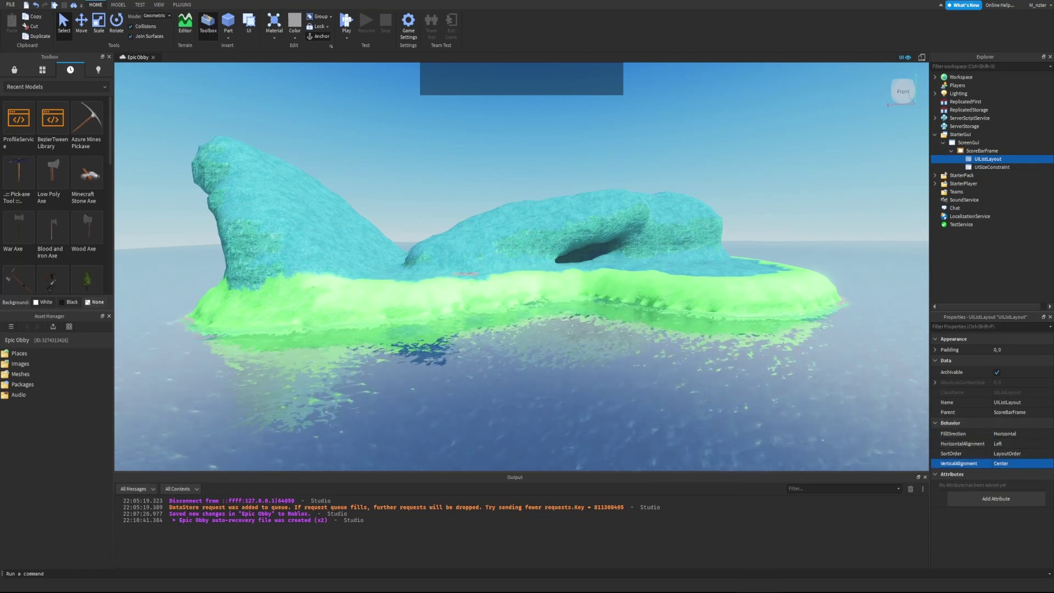
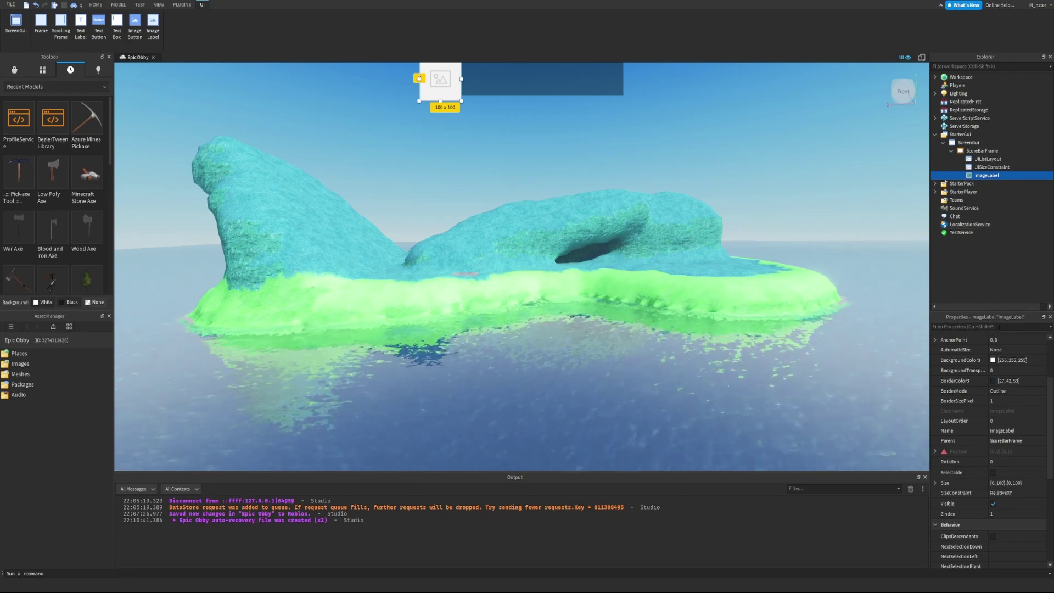
pyautogui.click(998, 327)
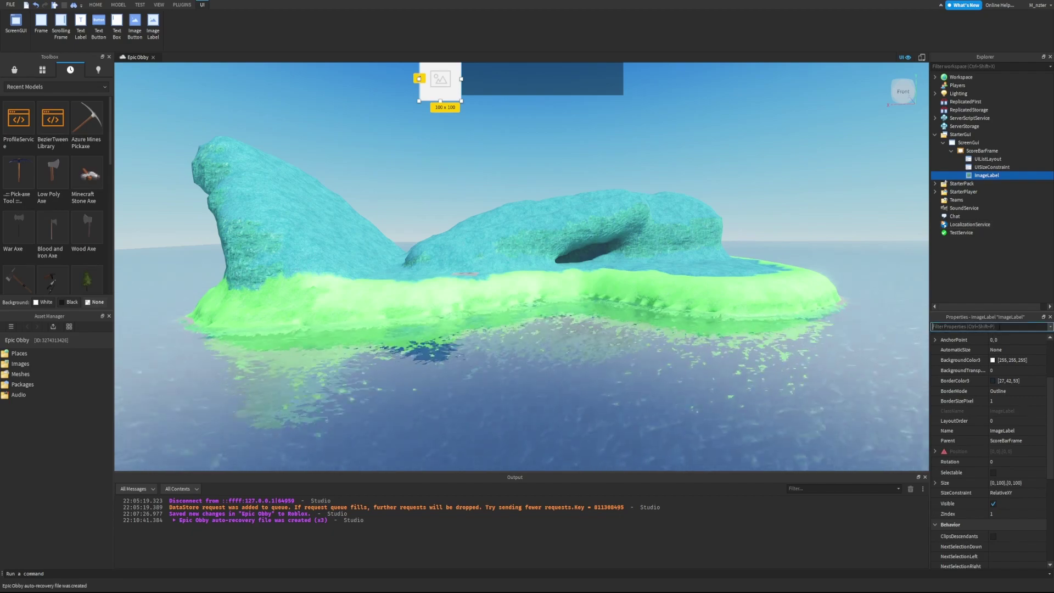
pyautogui.write('Image')
pyautogui.click(1006, 373)
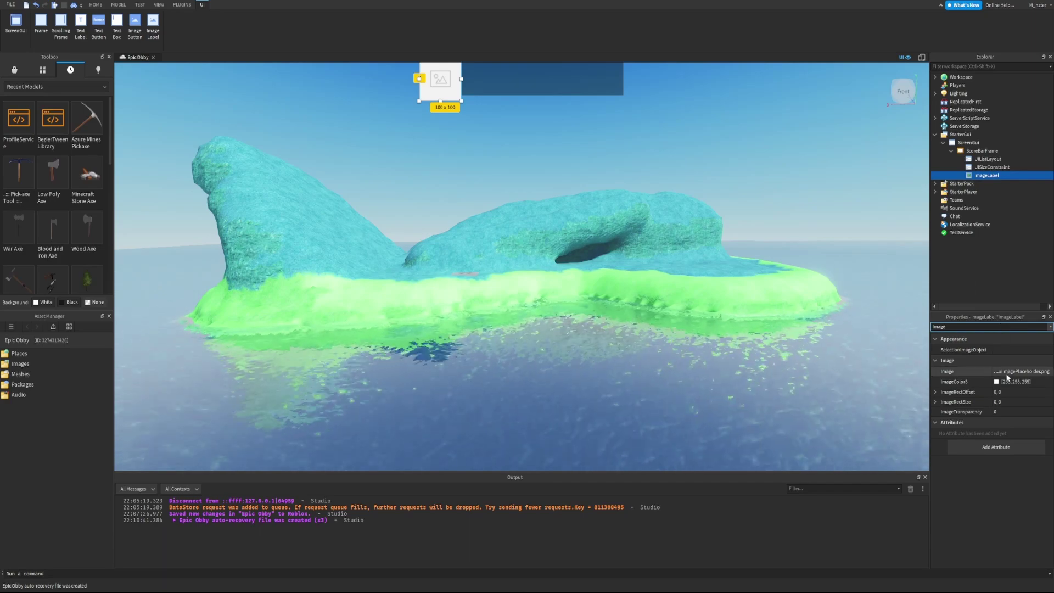
pyautogui.hotkey('ctrl', 'v')
pyautogui.press('Return')
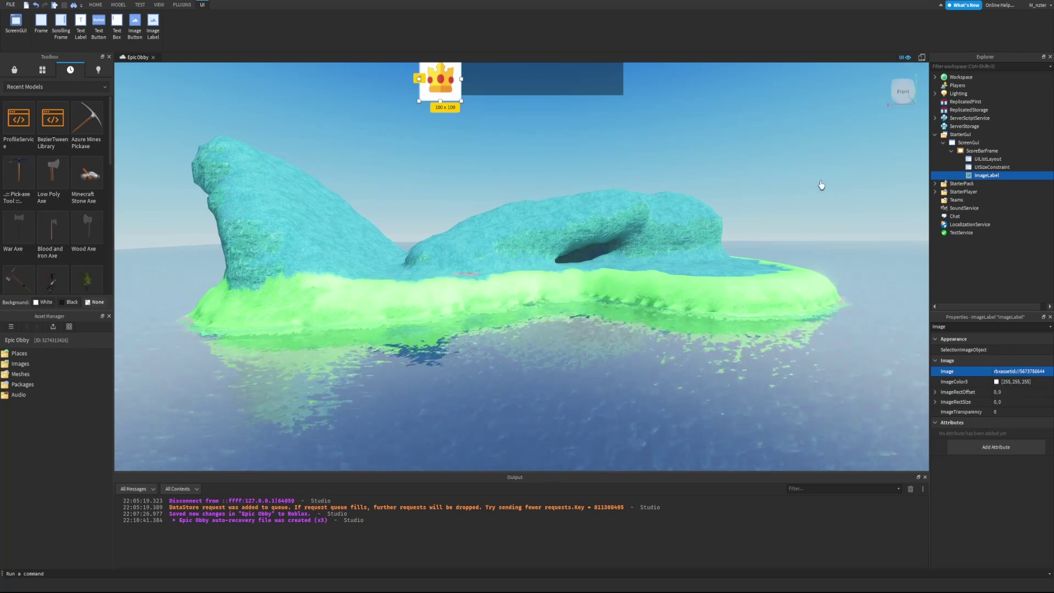
# Set the ImageLabel's Size to 1.25,0 on X and 1,0 on Y
pyautogui.hotkey('ctrl', 'shift', 'p')
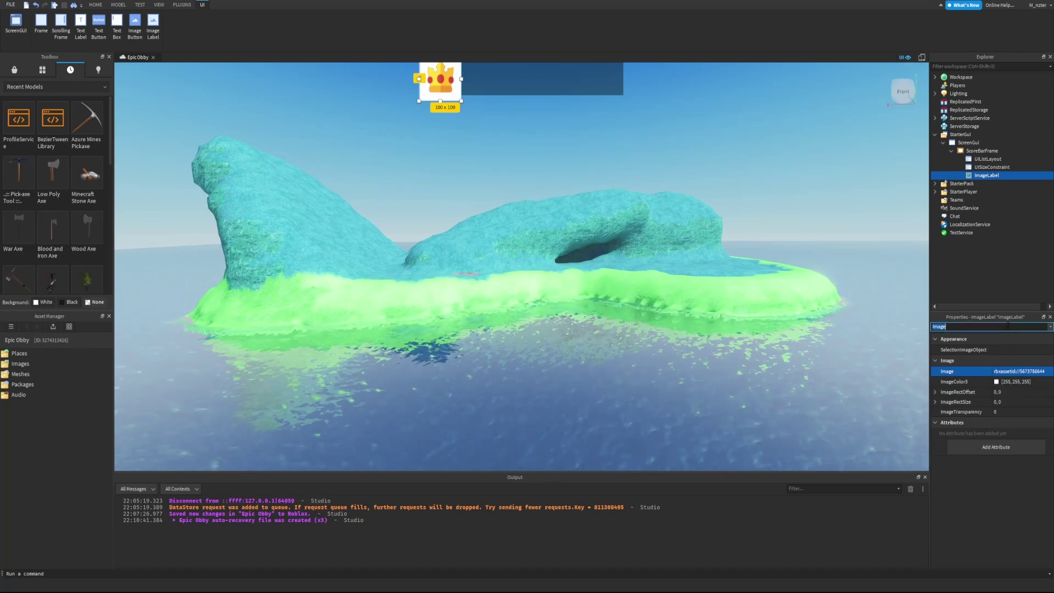
pyautogui.write('size')
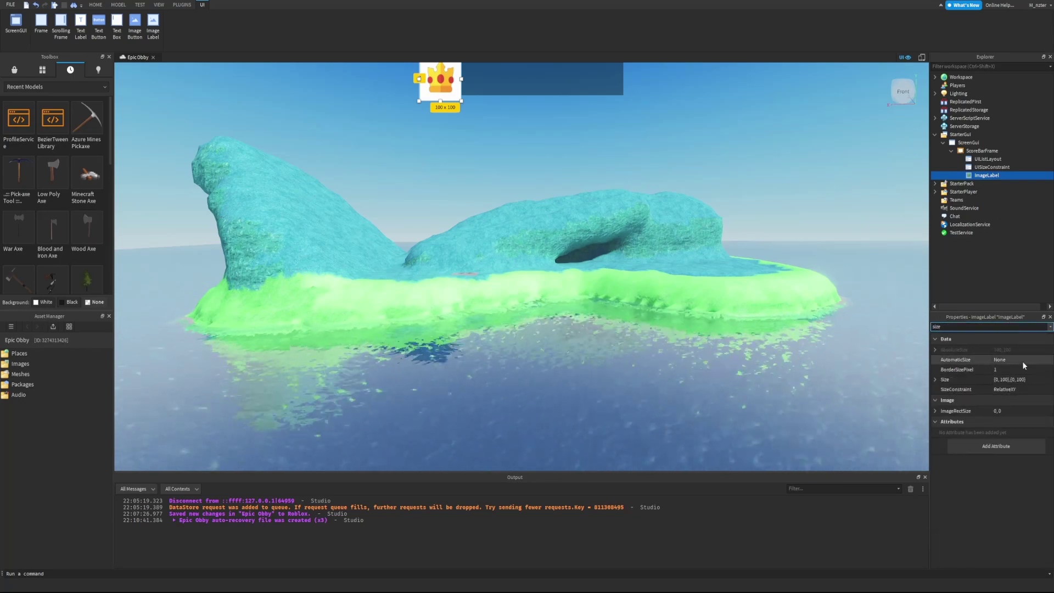
pyautogui.click(935, 379)
pyautogui.click(1017, 389)
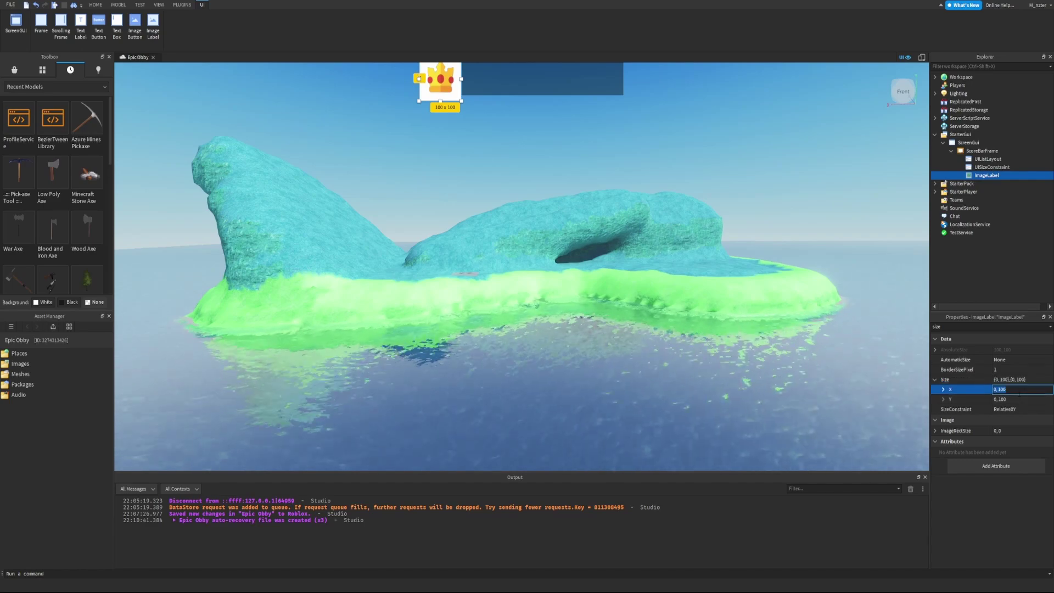
pyautogui.write('1,25,0')
pyautogui.click(1009, 399)
pyautogui.write('1')
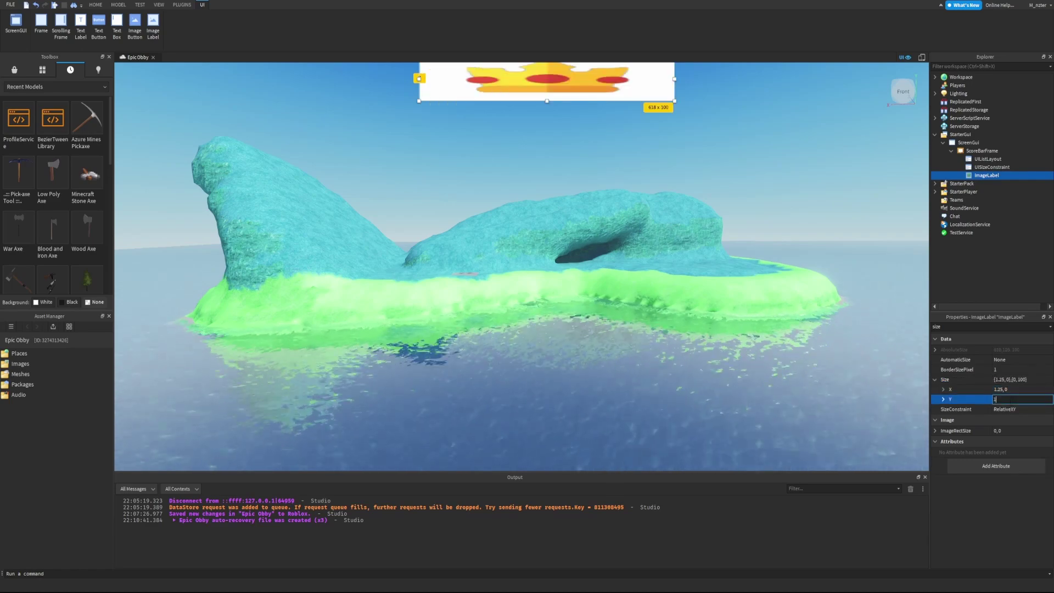
pyautogui.write(',0')
pyautogui.press('Return')
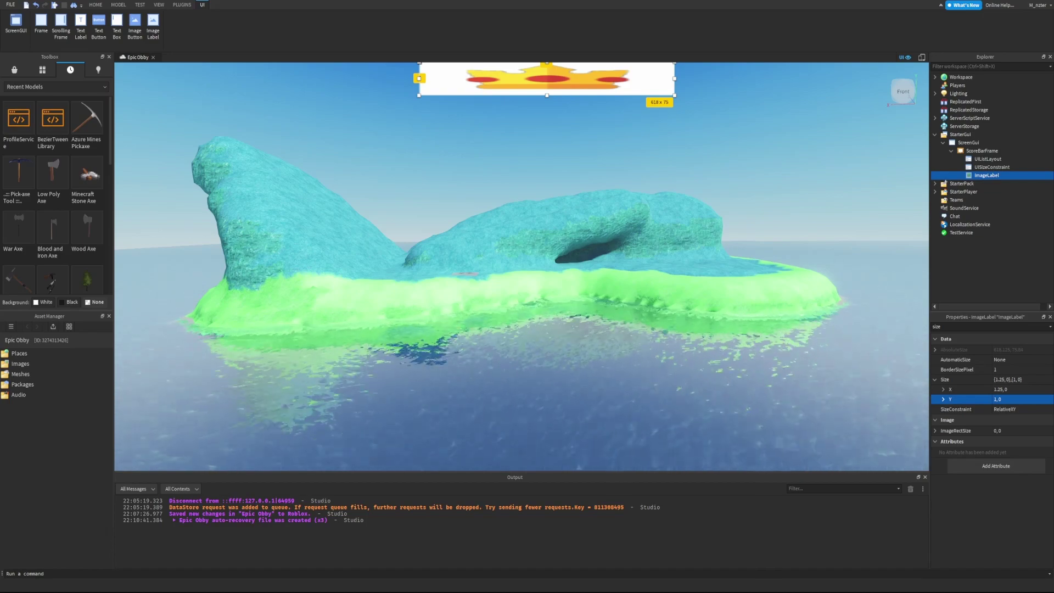
# Set the SizeConstraint of the ImageLabel in ScoreBarFrame to RelativeYY
pyautogui.click(1004, 389)
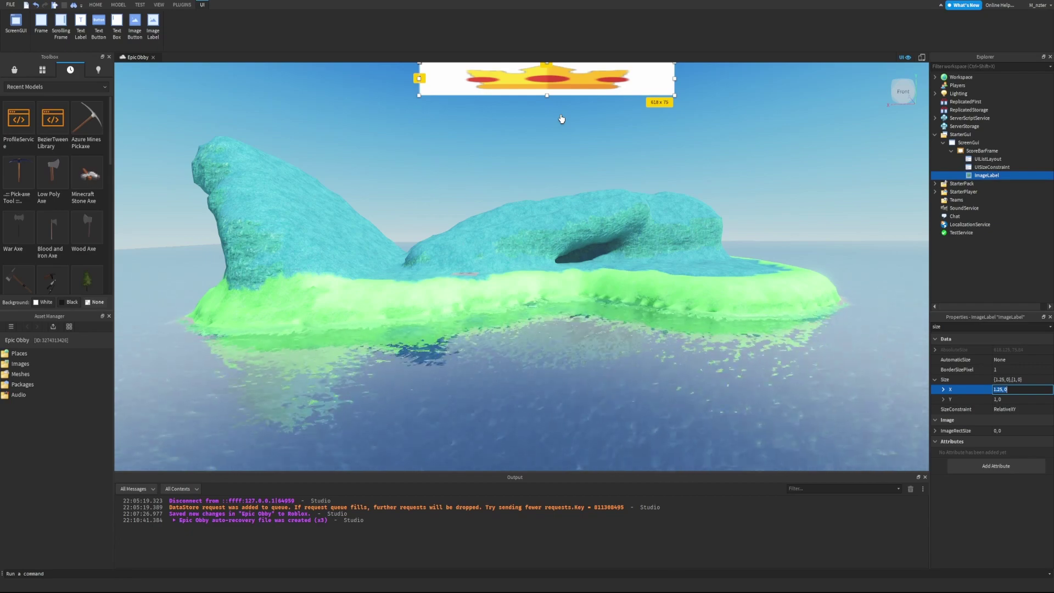
pyautogui.click(979, 152)
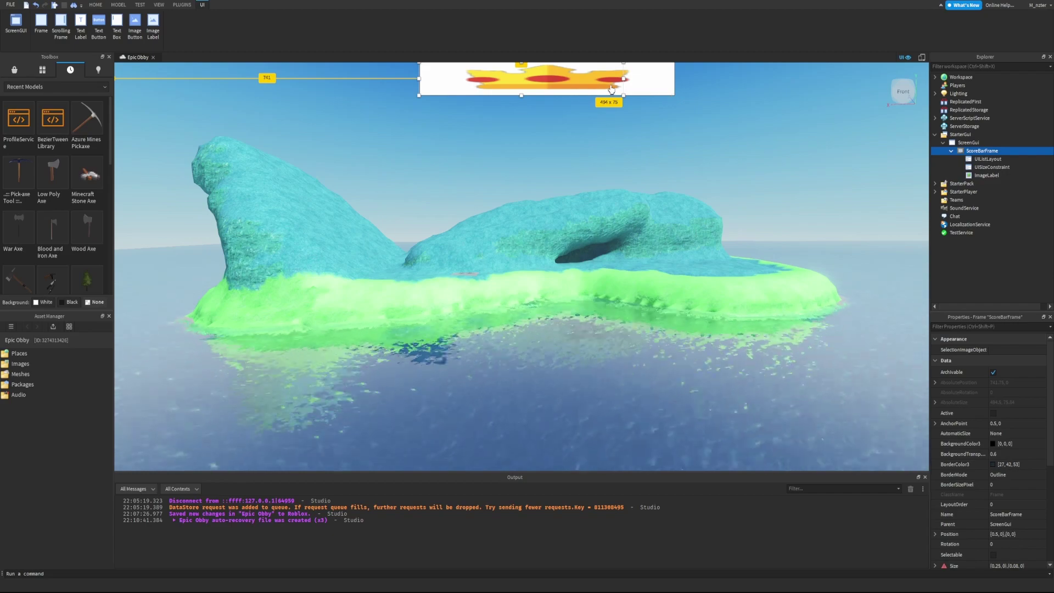
pyautogui.click(974, 175)
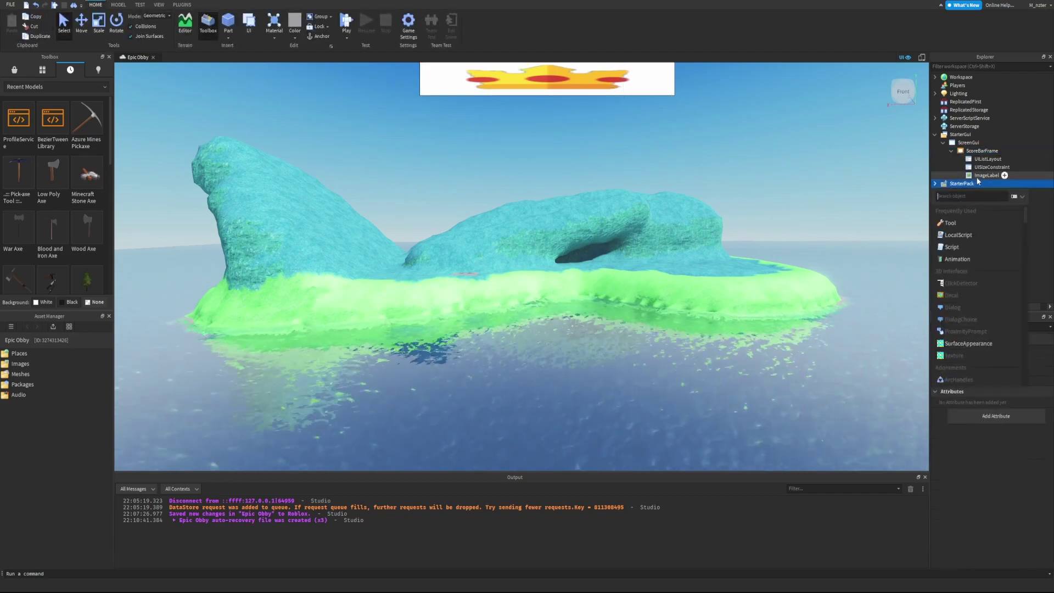
pyautogui.click(965, 326)
pyautogui.write('size')
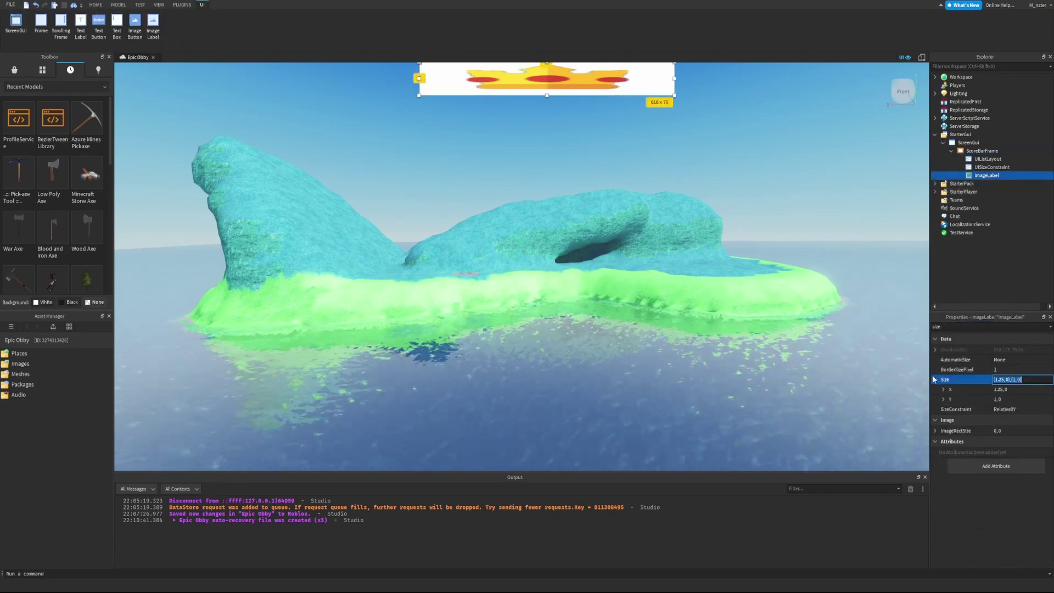
pyautogui.click(1013, 380)
pyautogui.click(1005, 407)
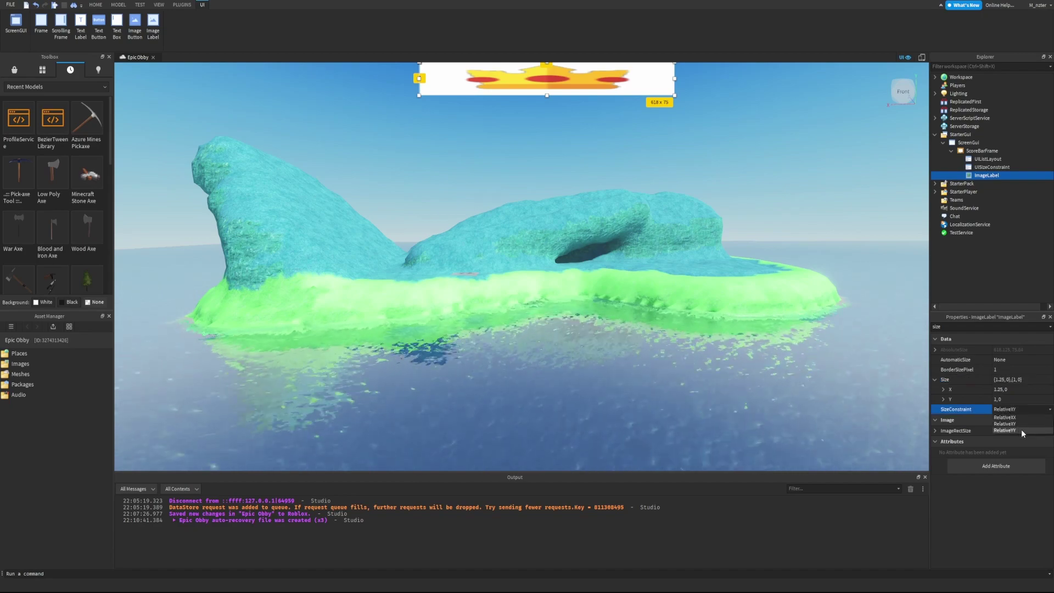
pyautogui.click(1021, 429)
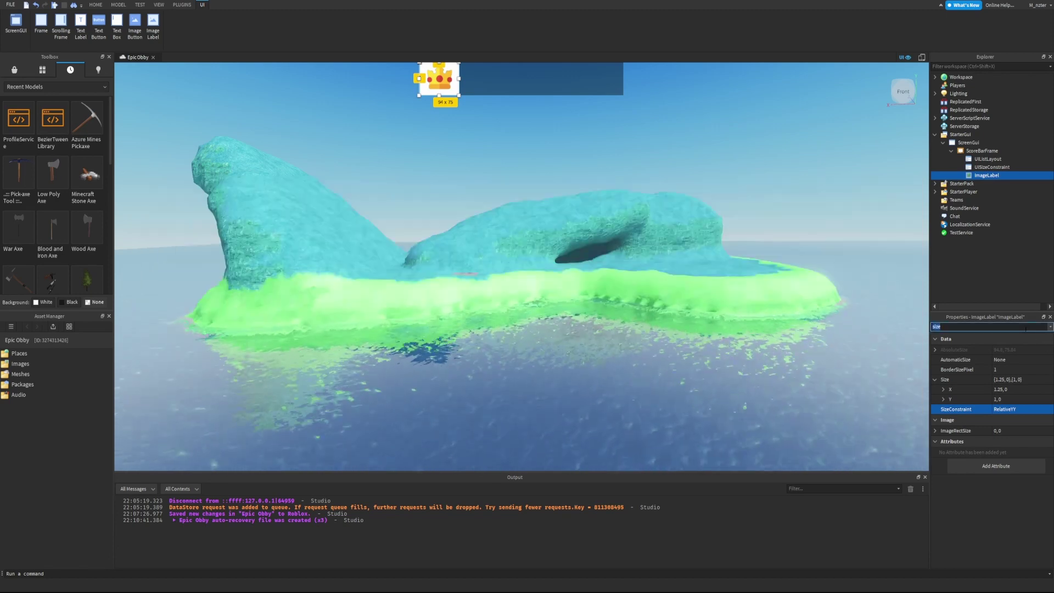
# Set the ImageLabel's LayoutOrder to 1
pyautogui.doubleClick(1028, 327)
pyautogui.write('Layo')
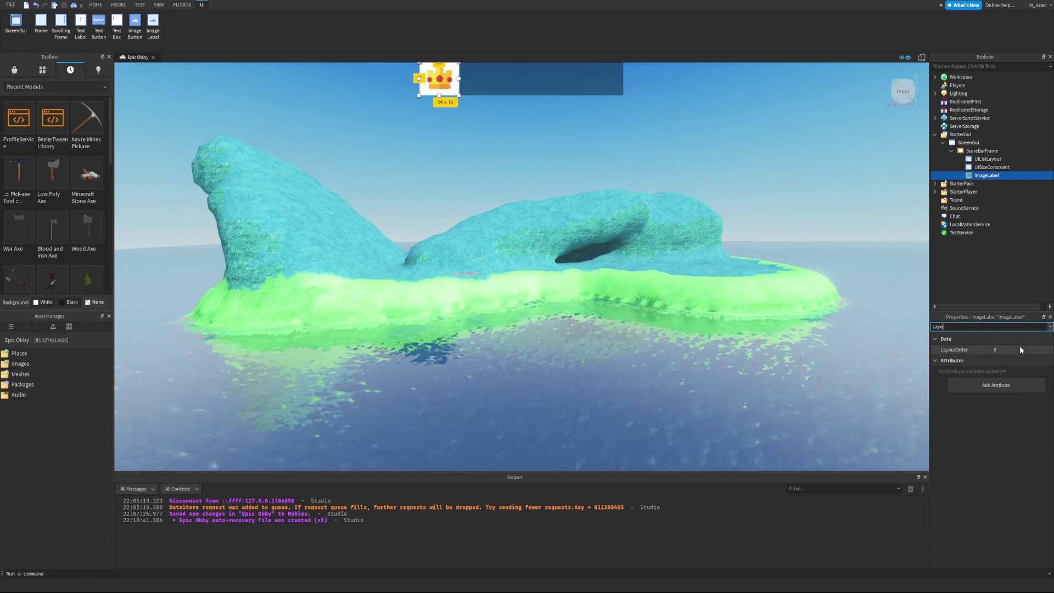
pyautogui.click(1019, 348)
pyautogui.write('1')
pyautogui.press('Return')
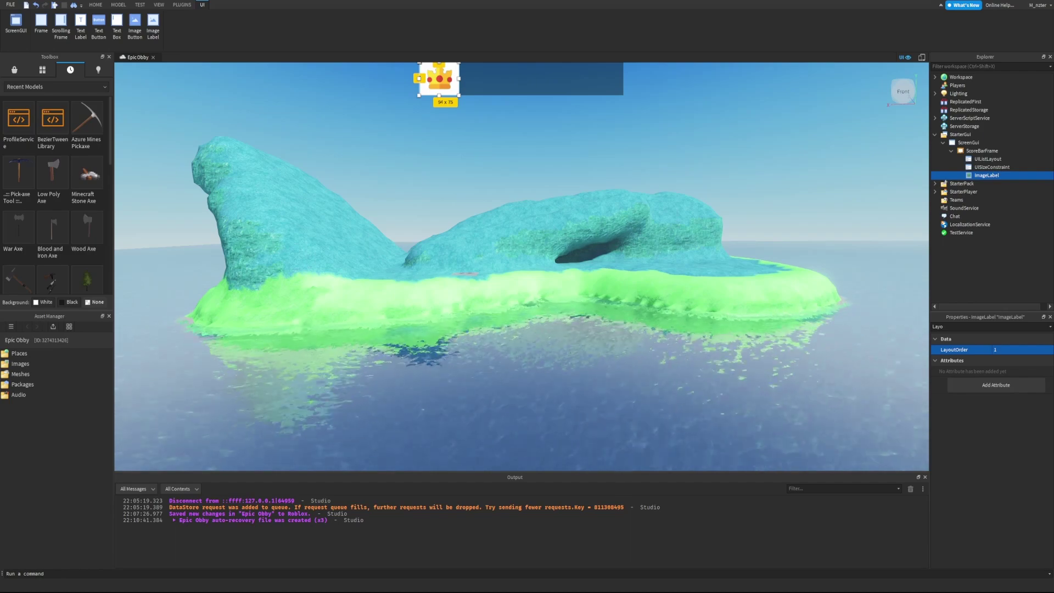
# Make the crown ImageLabel's background fully transparent by setting BackgroundTransparency to 1
pyautogui.doubleClick(998, 325)
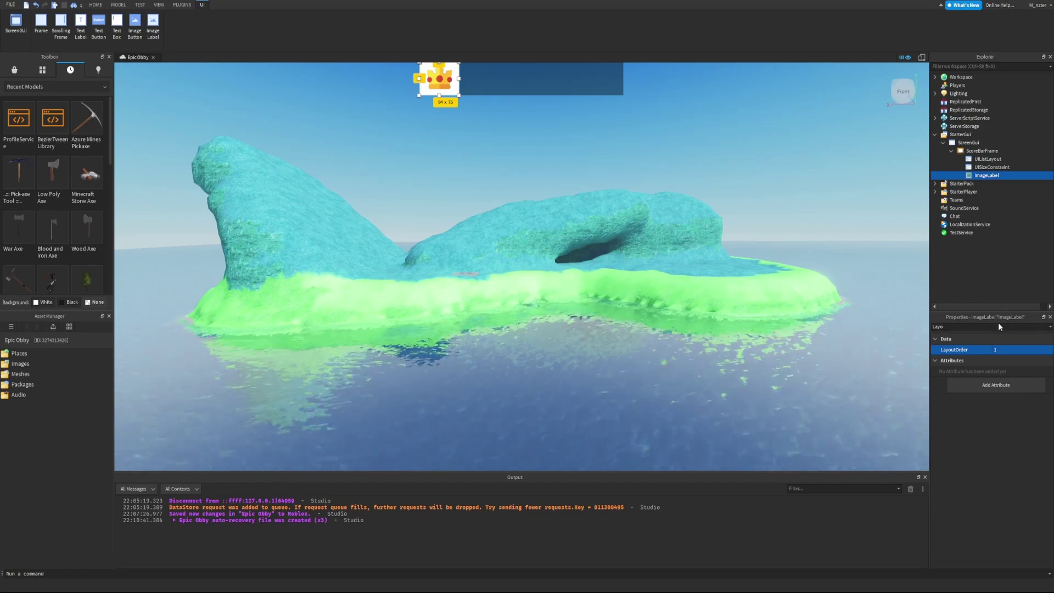
pyautogui.write('bac')
pyautogui.click(1017, 360)
pyautogui.write('1')
pyautogui.press('Return')
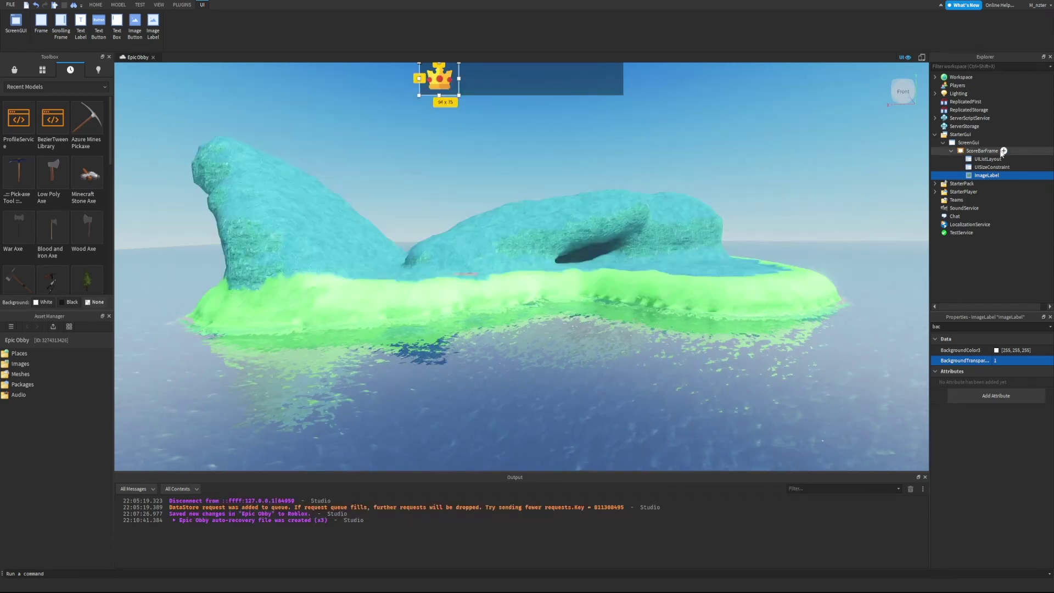
# Add a TextLabel to ScoreBarFrame and set its LayoutOrder to 2
pyautogui.click(1003, 150)
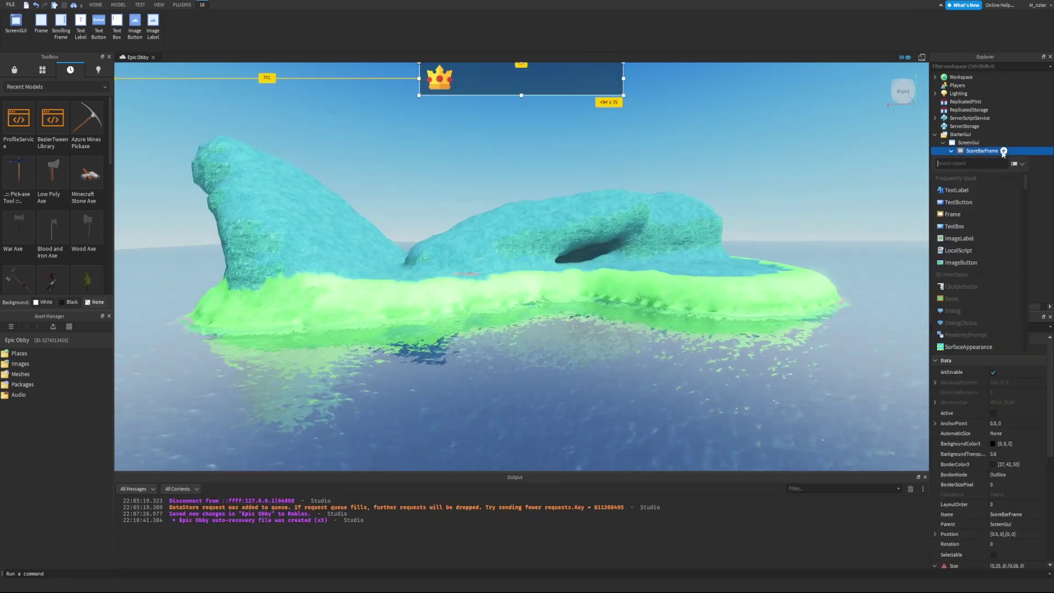
pyautogui.write('text')
pyautogui.click(996, 181)
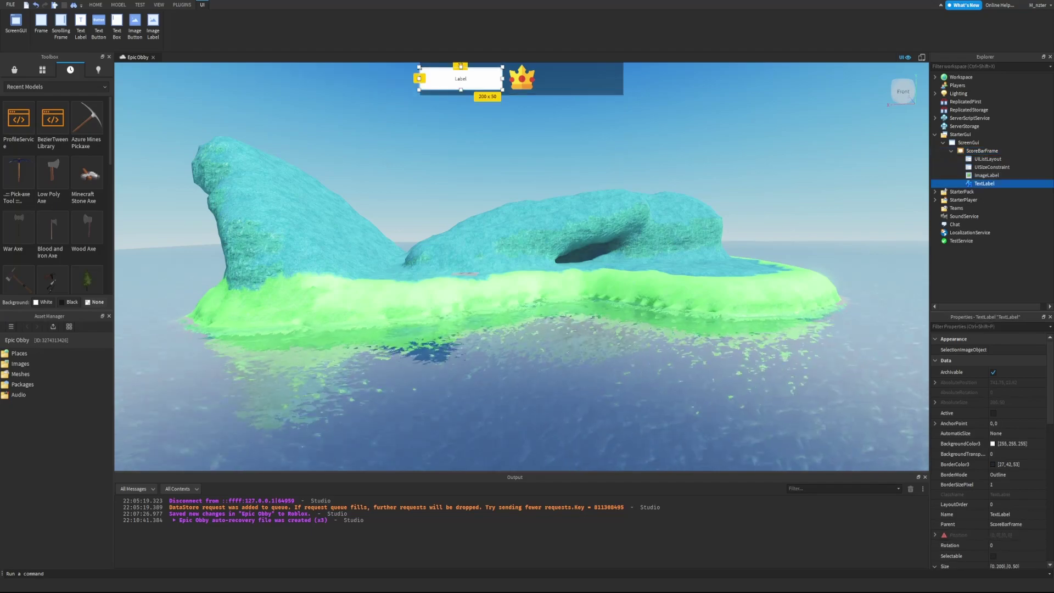
pyautogui.click(994, 326)
pyautogui.write('Lay')
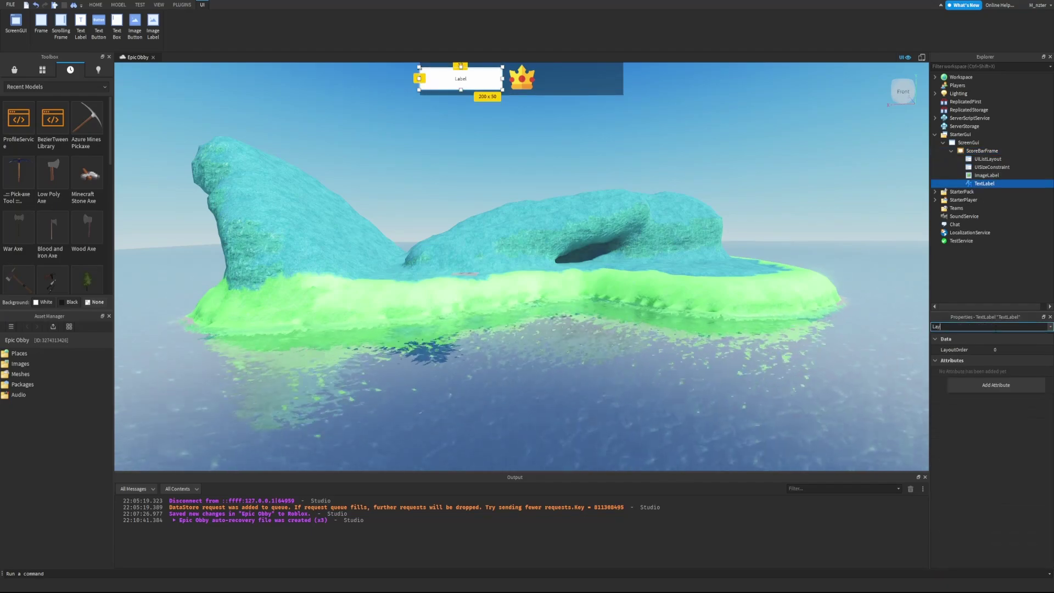
pyautogui.click(995, 350)
pyautogui.write('2')
pyautogui.press('Return')
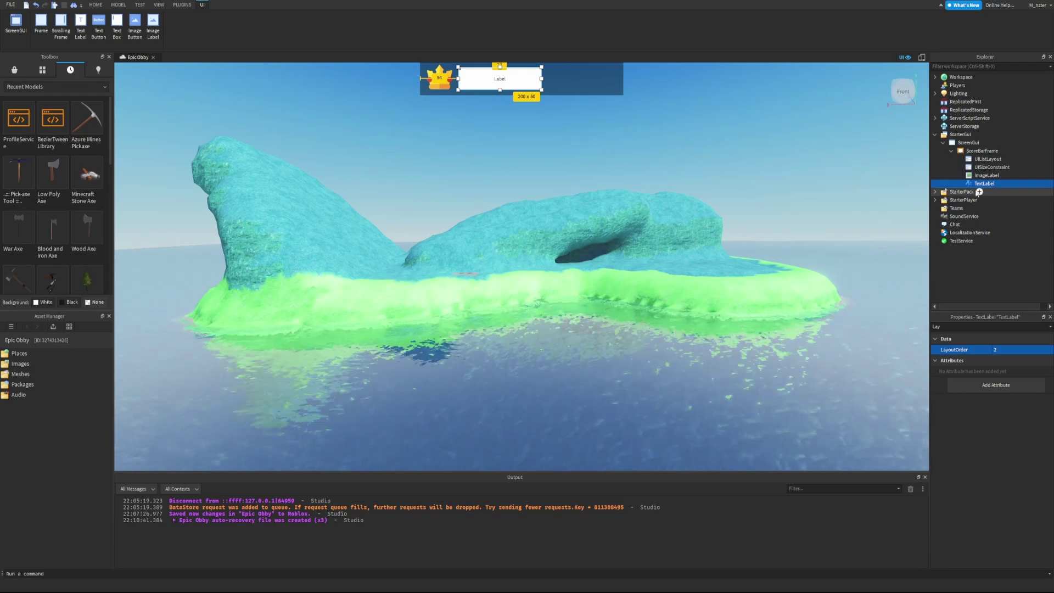
# Set the TextLabel's Size to 1,0 on both X and Y, and its SizeConstraint to RelativeYY
pyautogui.click(1003, 326)
pyautogui.write('size')
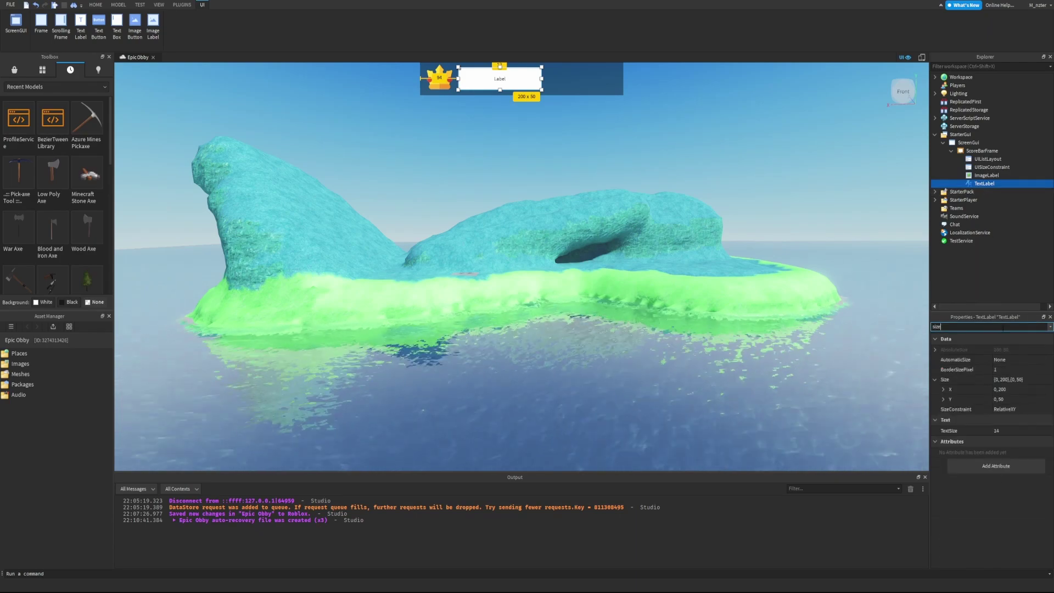
pyautogui.click(1004, 389)
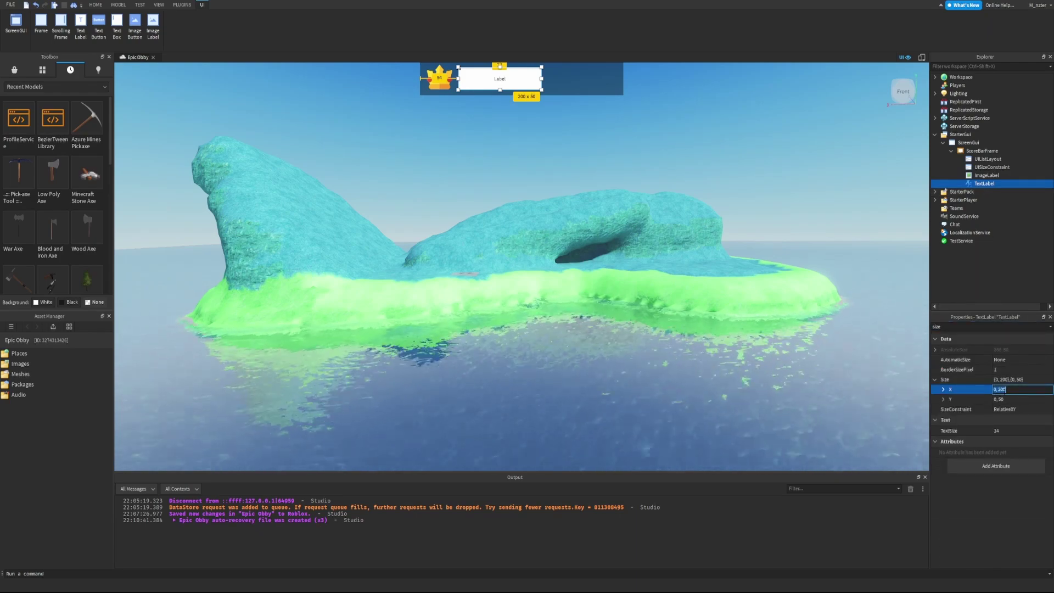
pyautogui.press('Return')
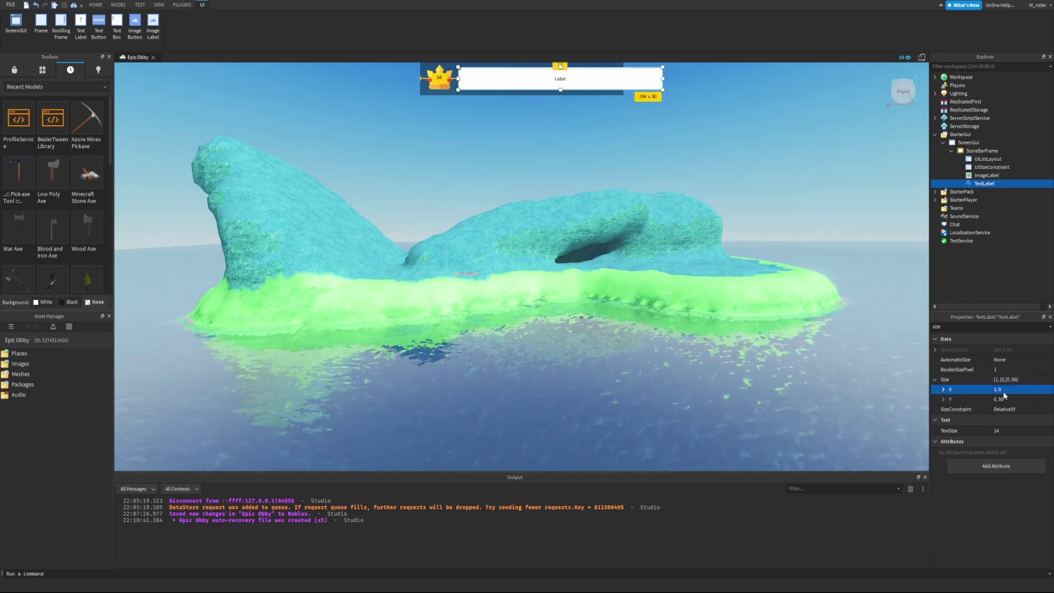
pyautogui.click(1008, 400)
pyautogui.write('1')
pyautogui.press('Return')
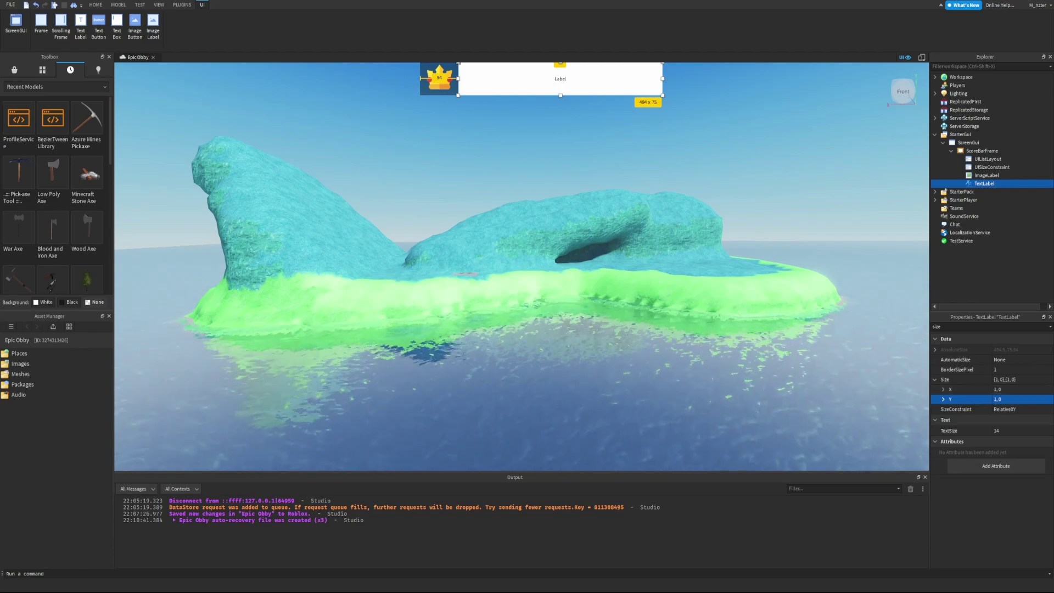
pyautogui.click(1015, 409)
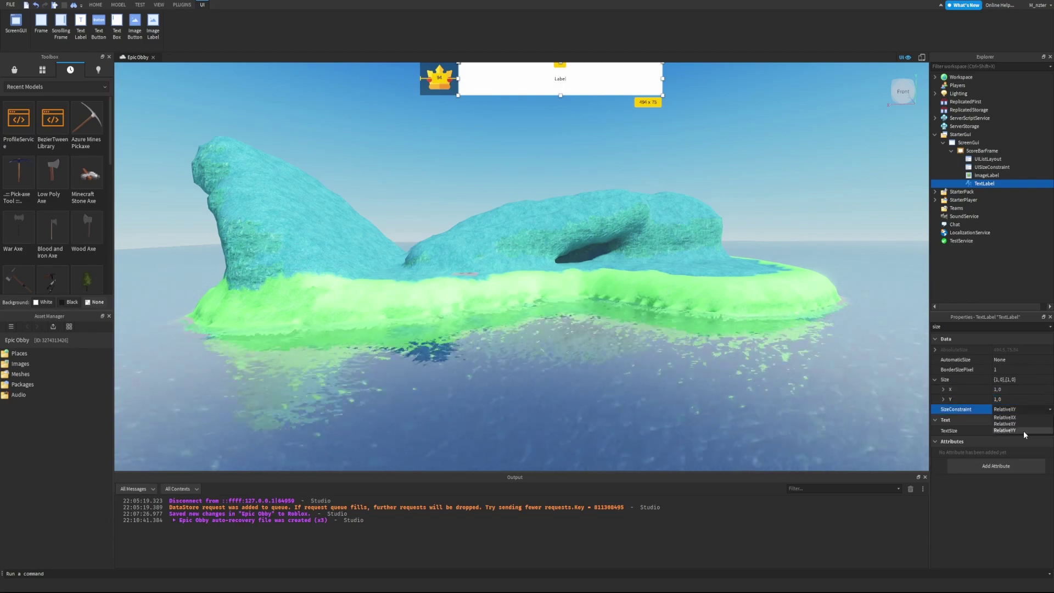
pyautogui.click(1023, 431)
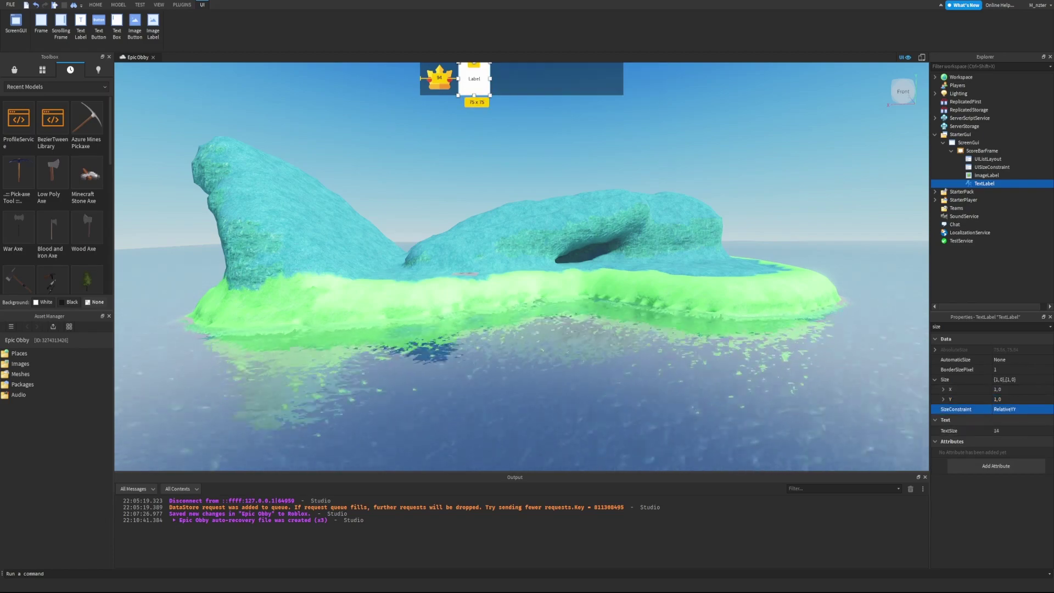
# Set the TextLabel's Font to GothamBold
pyautogui.doubleClick(1008, 326)
pyautogui.press('BackSpace')
pyautogui.scroll(-8, 975, 441)
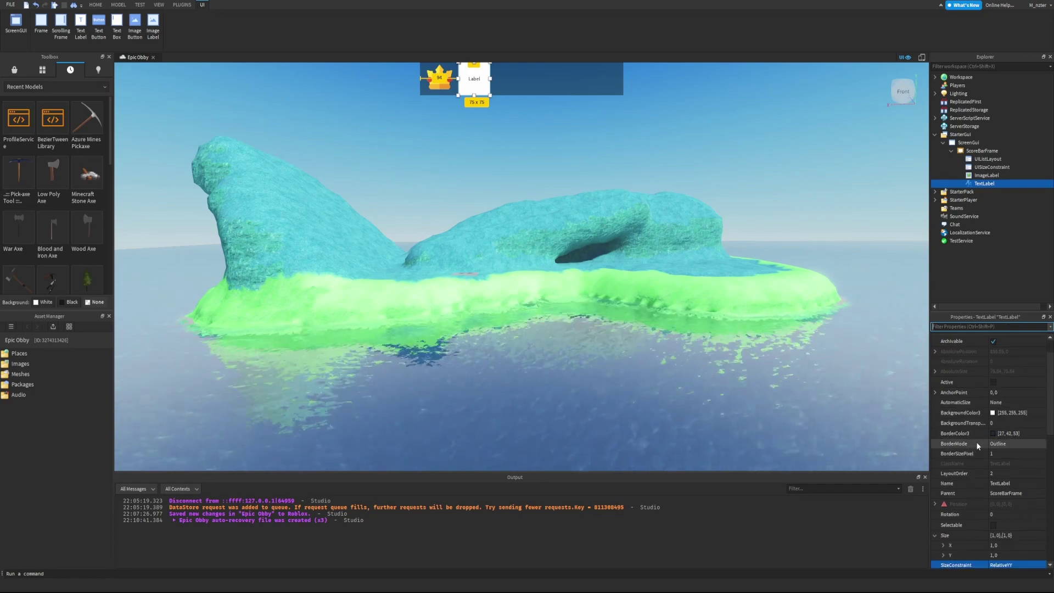
pyautogui.scroll(-3, 977, 443)
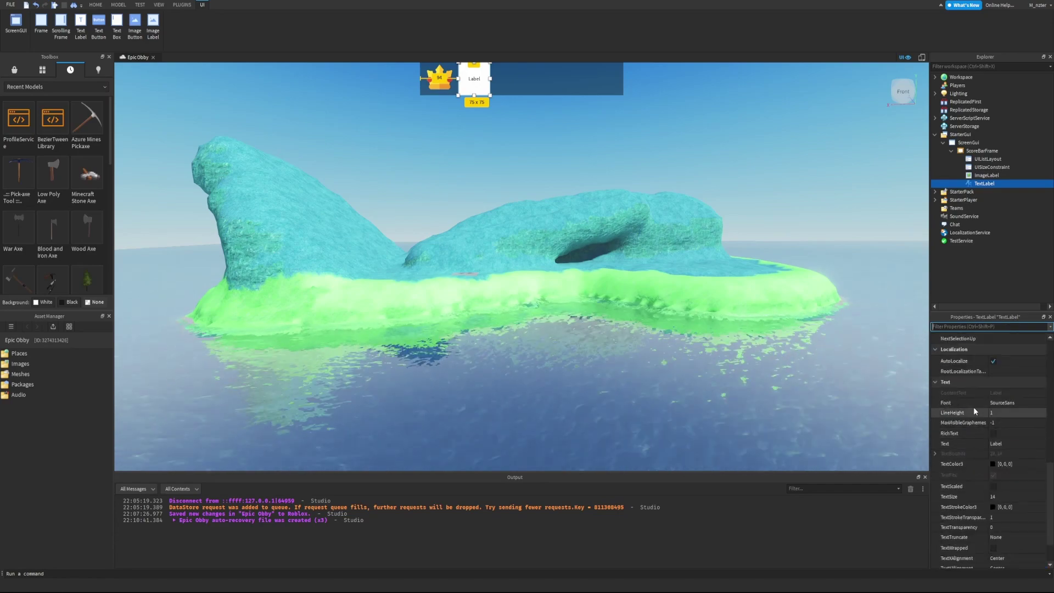
pyautogui.click(1006, 404)
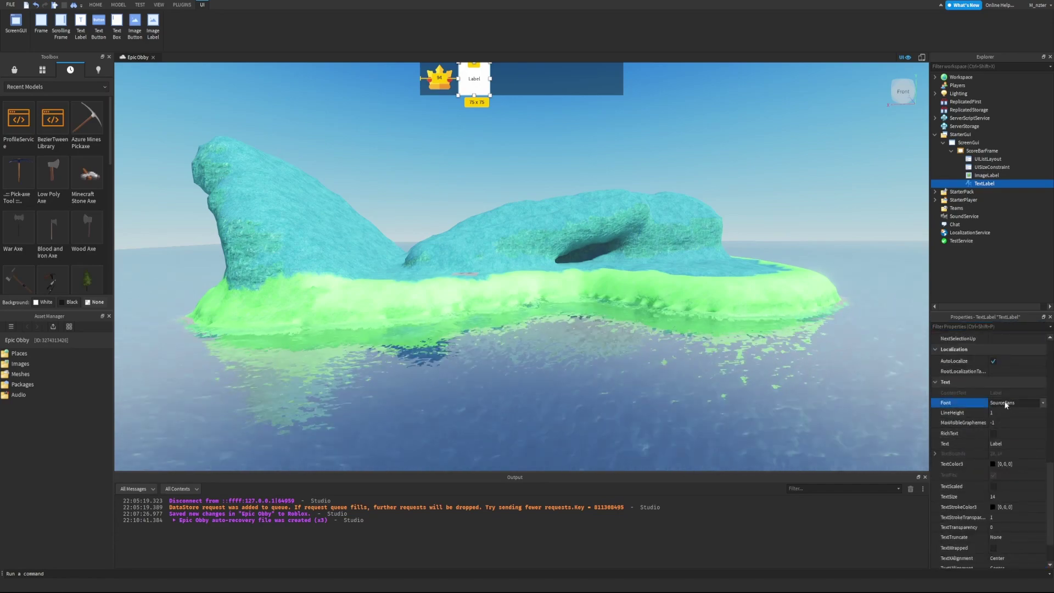
pyautogui.click(1005, 404)
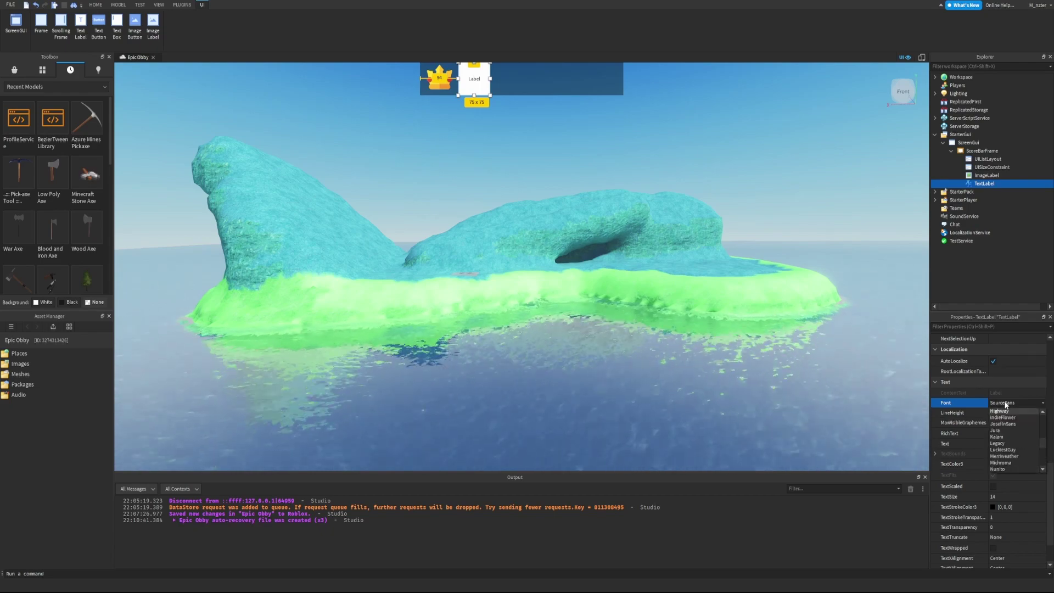
pyautogui.click(1024, 432)
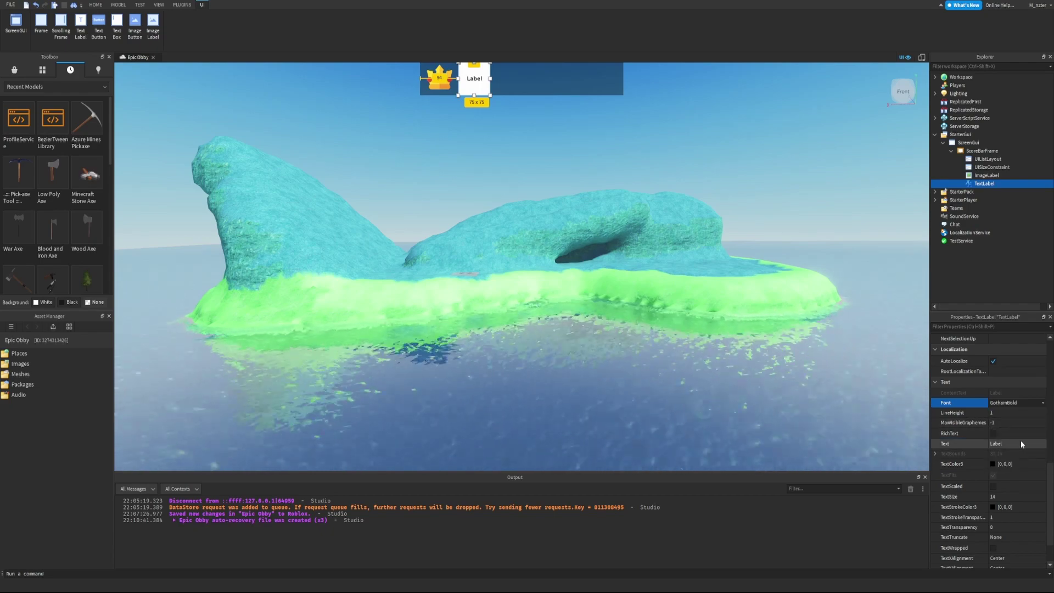
# Replace the TextLabel's Text with 0
pyautogui.click(1021, 442)
pyautogui.write('0')
pyautogui.press('Return')
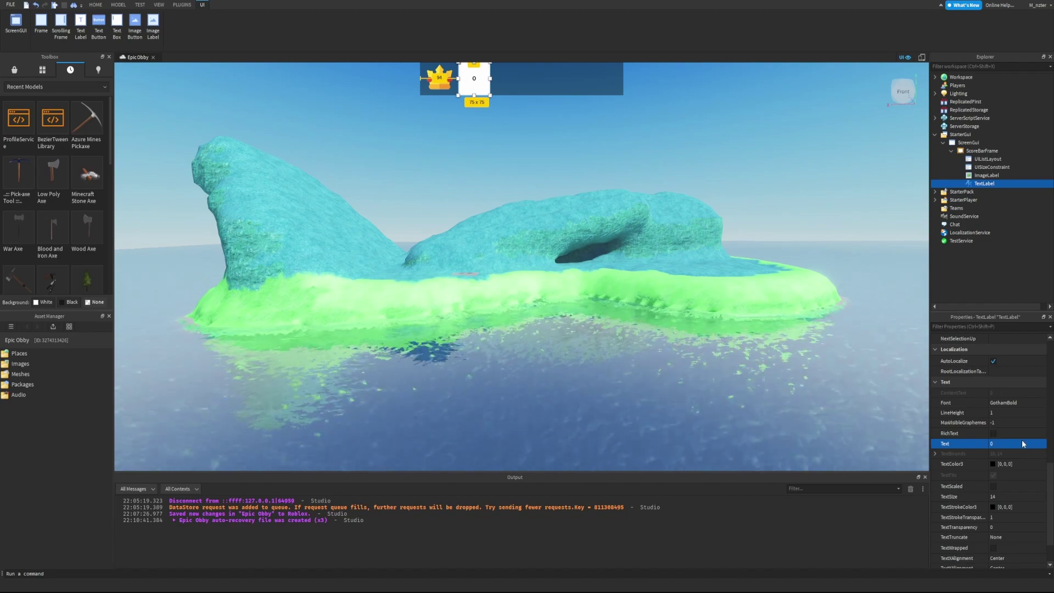
# Set the TextLabel's TextColor3 to a bright yellow, 231, 252, 41, and its TextSize to 30
pyautogui.click(1004, 464)
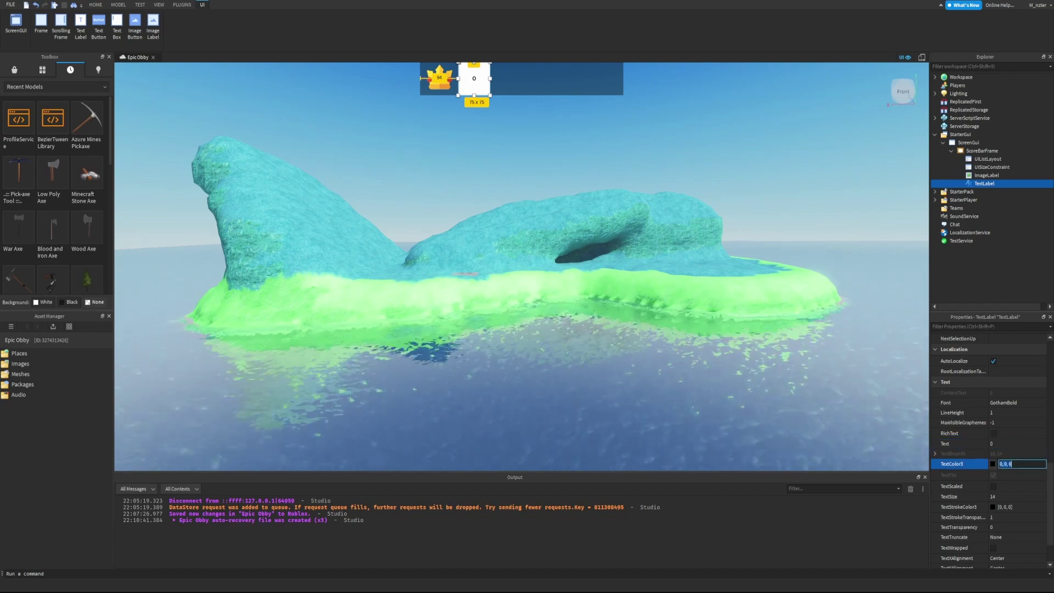
pyautogui.click(992, 464)
pyautogui.click(595, 235)
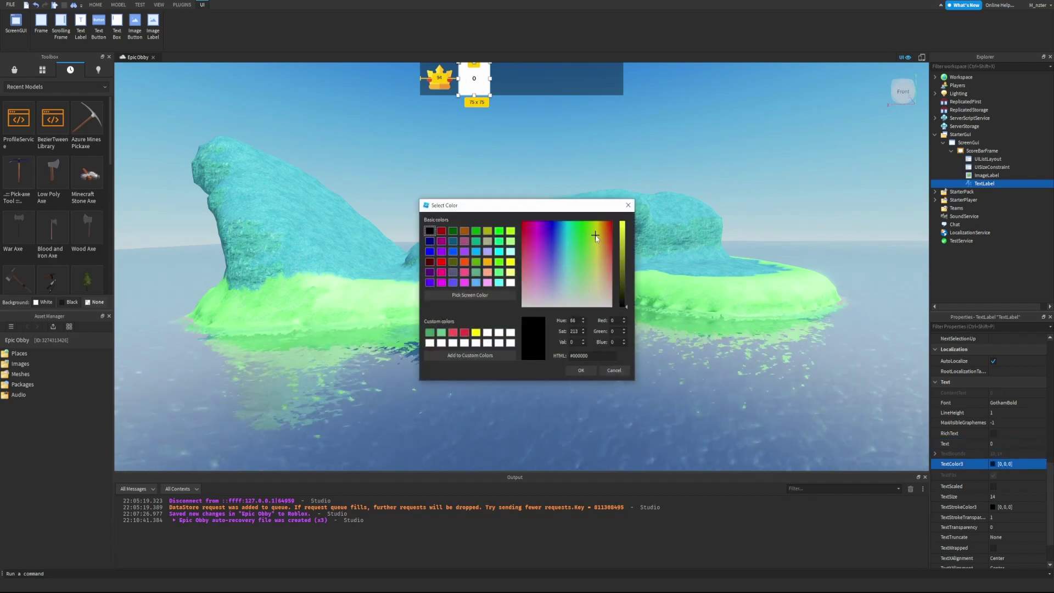
pyautogui.click(624, 233)
pyautogui.moveTo(624, 235); pyautogui.dragTo(630, 223)
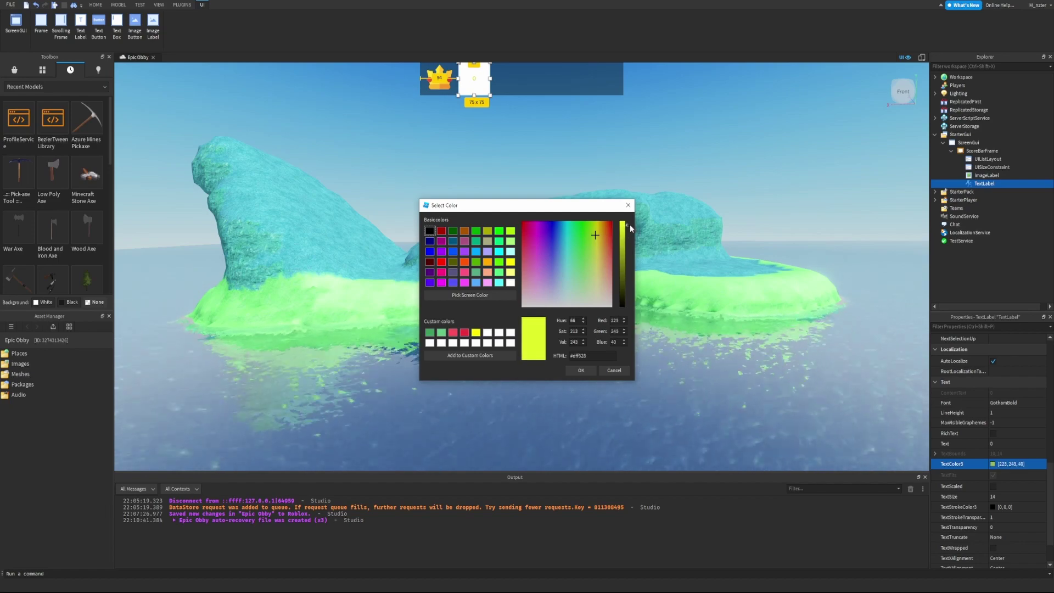
pyautogui.press('Return')
pyautogui.write('30')
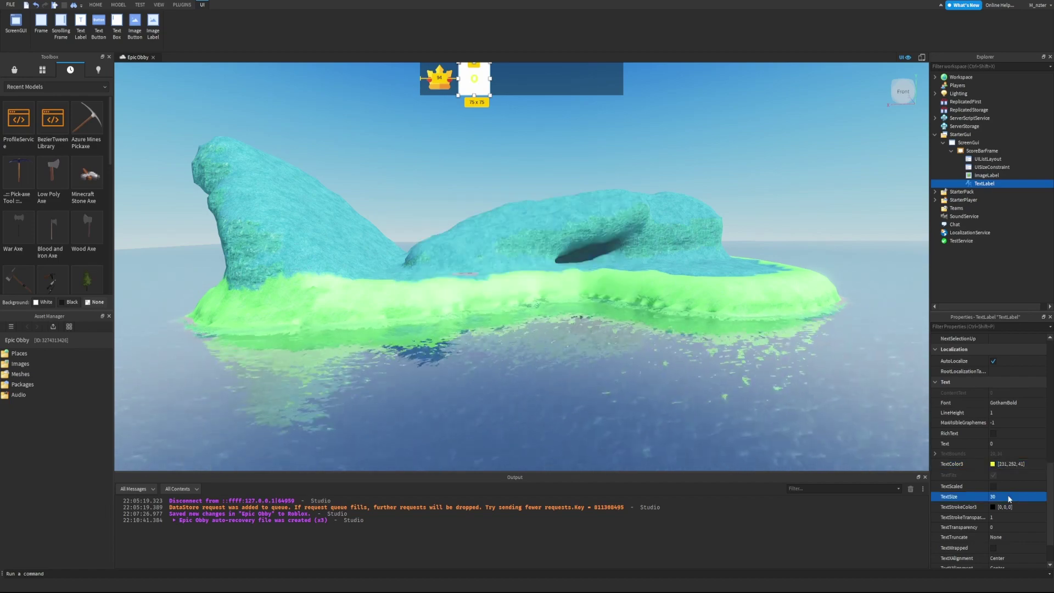
# Set the score TextLabel's TextXAlignment to Left
pyautogui.press('Return')
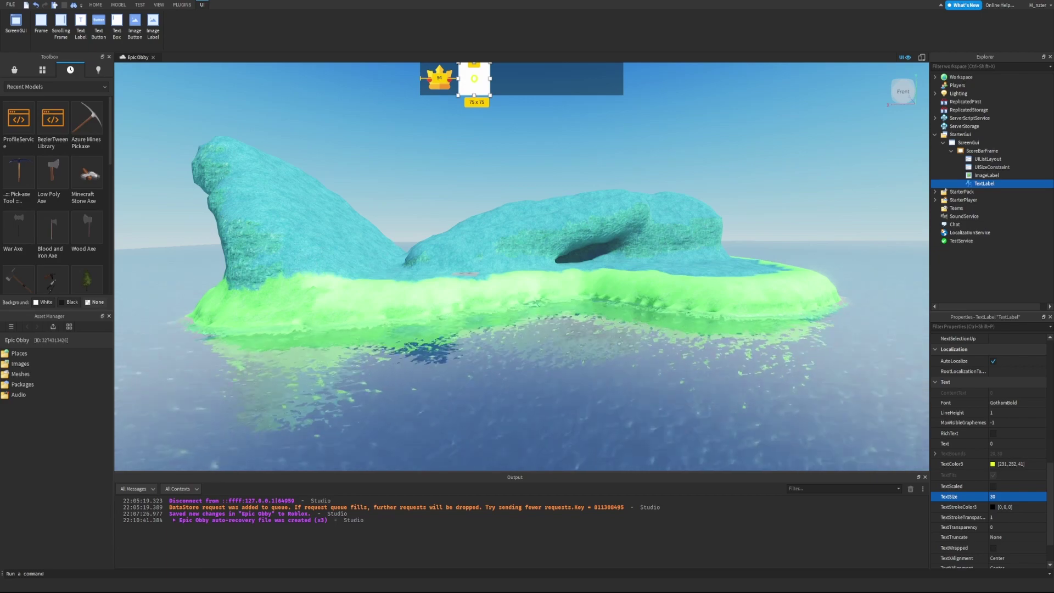
pyautogui.hotkey('ctrl', 'shift', 'p')
pyautogui.write('textX')
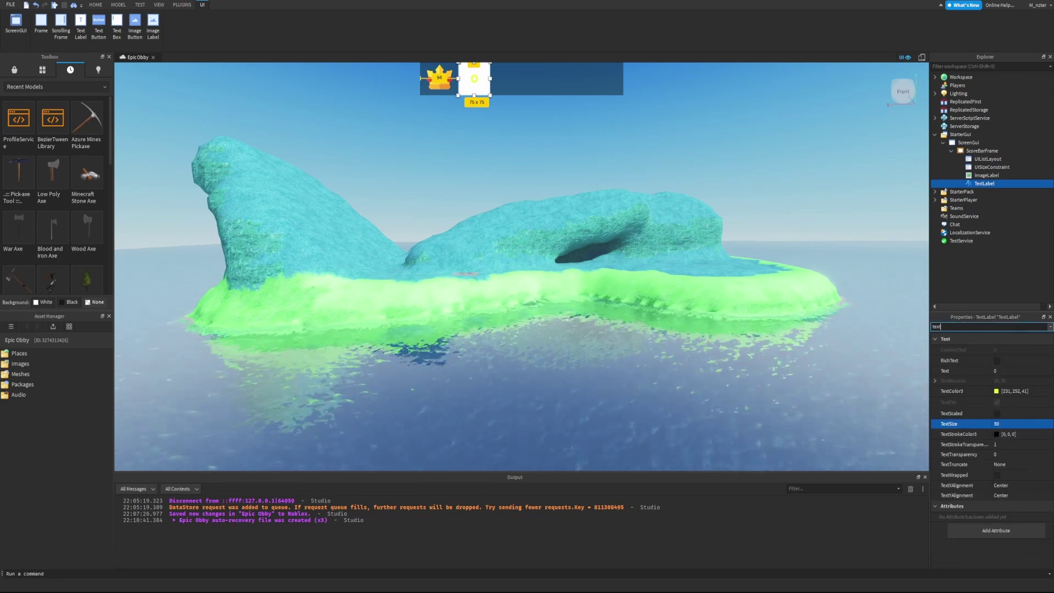
pyautogui.click(1016, 350)
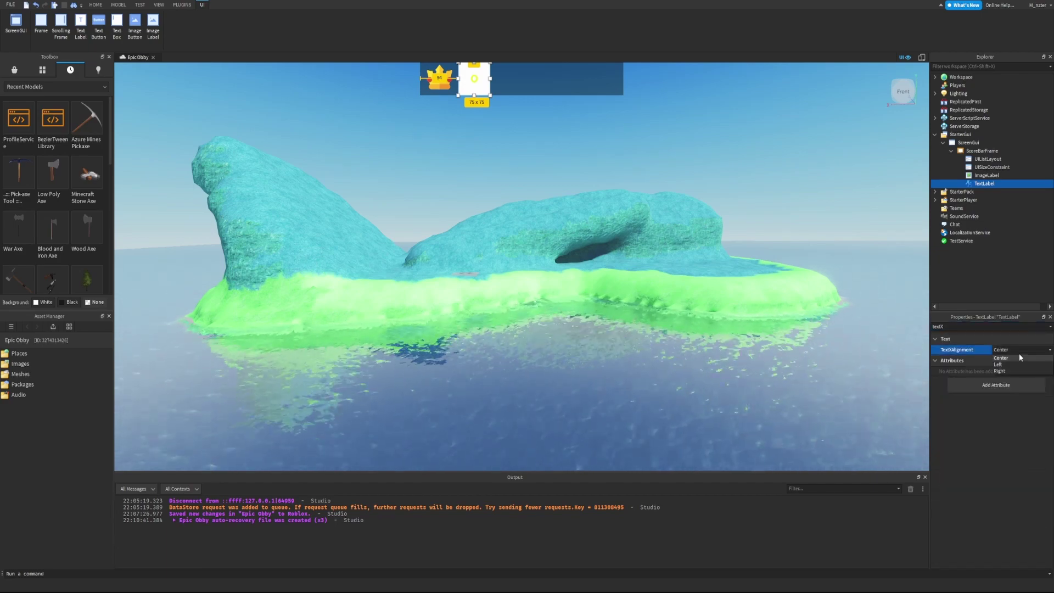
pyautogui.click(1023, 363)
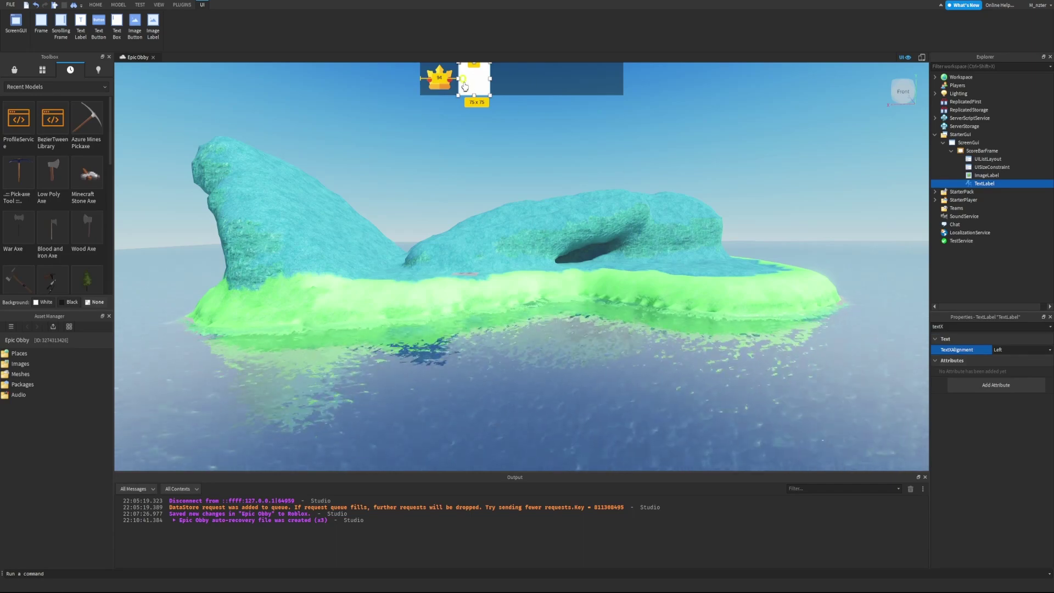
# Make the score TextLabel's background fully transparent by setting its BackgroundTransparency to 1
pyautogui.doubleClick(987, 326)
pyautogui.write('bac')
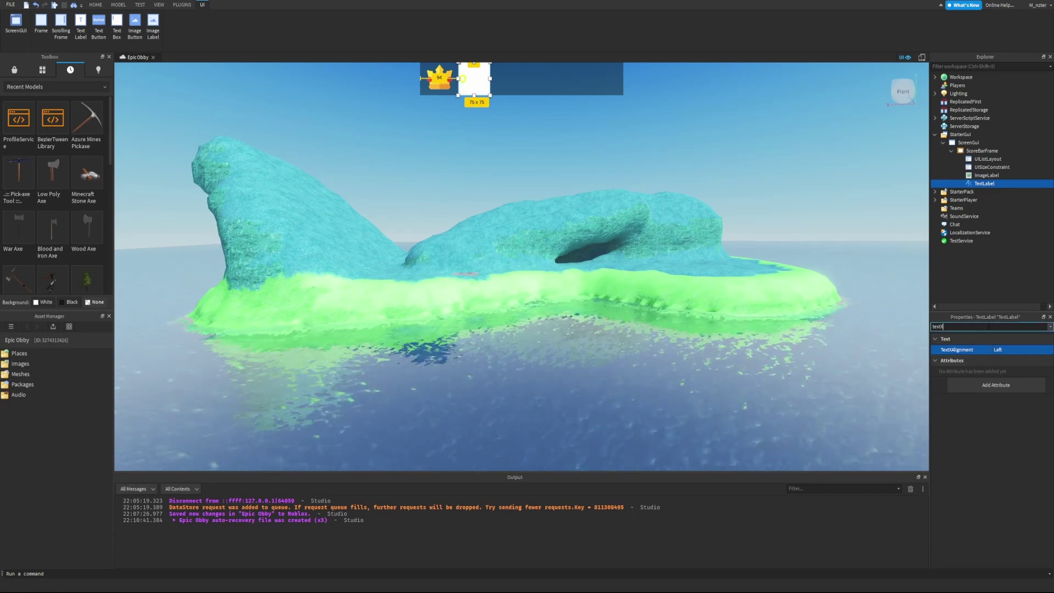
pyautogui.click(1006, 360)
pyautogui.write('1')
pyautogui.press('Return')
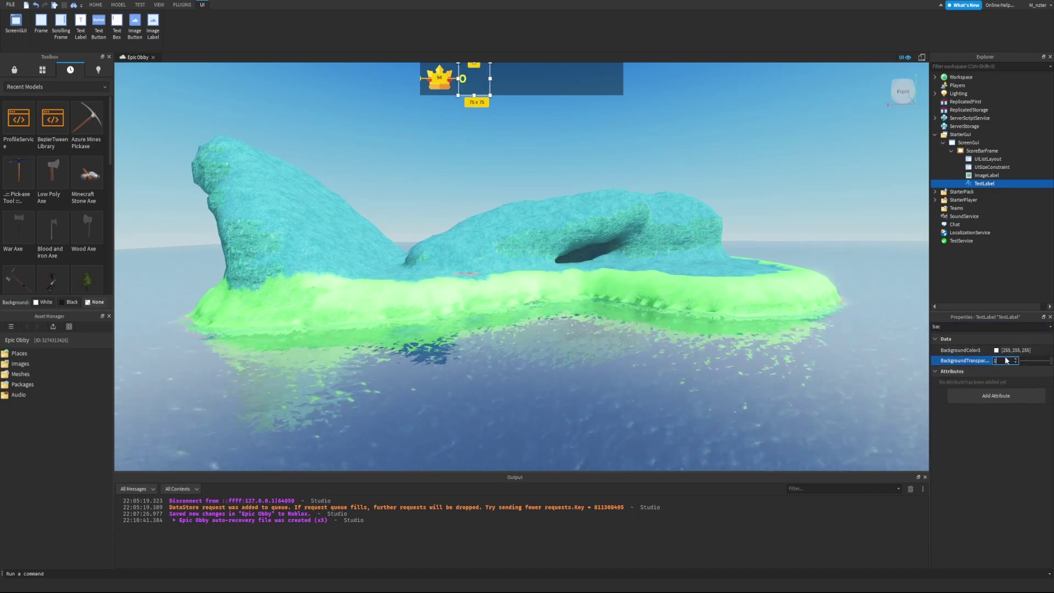
pyautogui.click(982, 274)
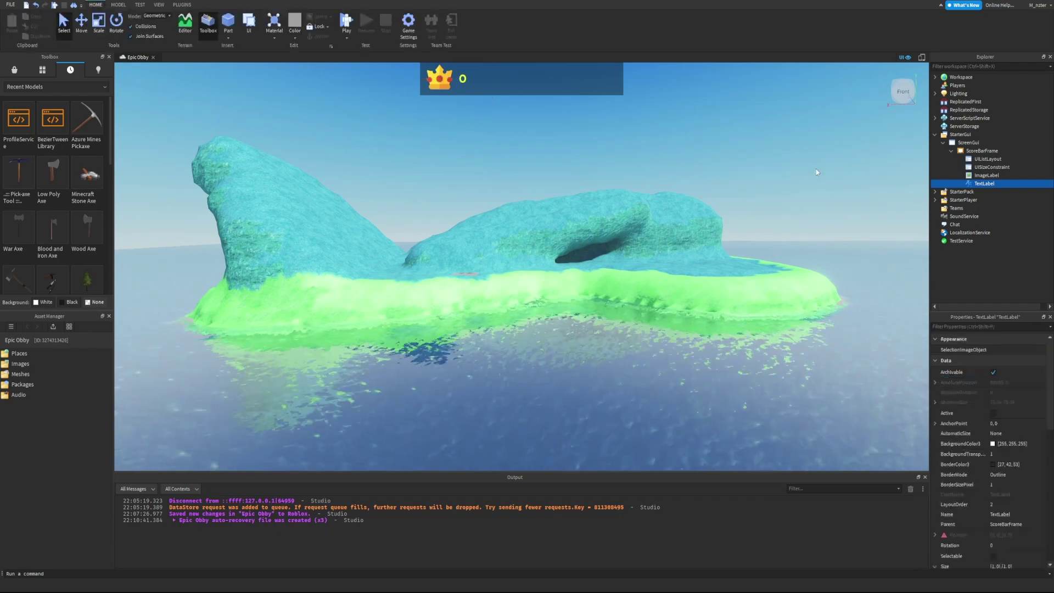
# Playtest the place and turn the camera around the character to check the score bar in-game
pyautogui.click(921, 58)
pyautogui.moveTo(603, 144); pyautogui.dragTo(675, 157, button='right')
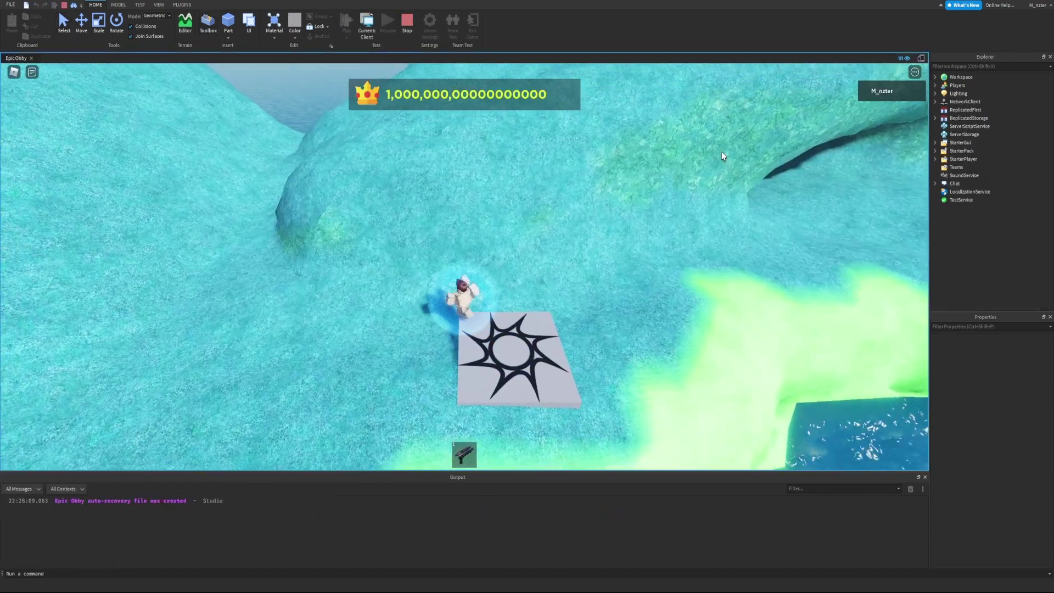